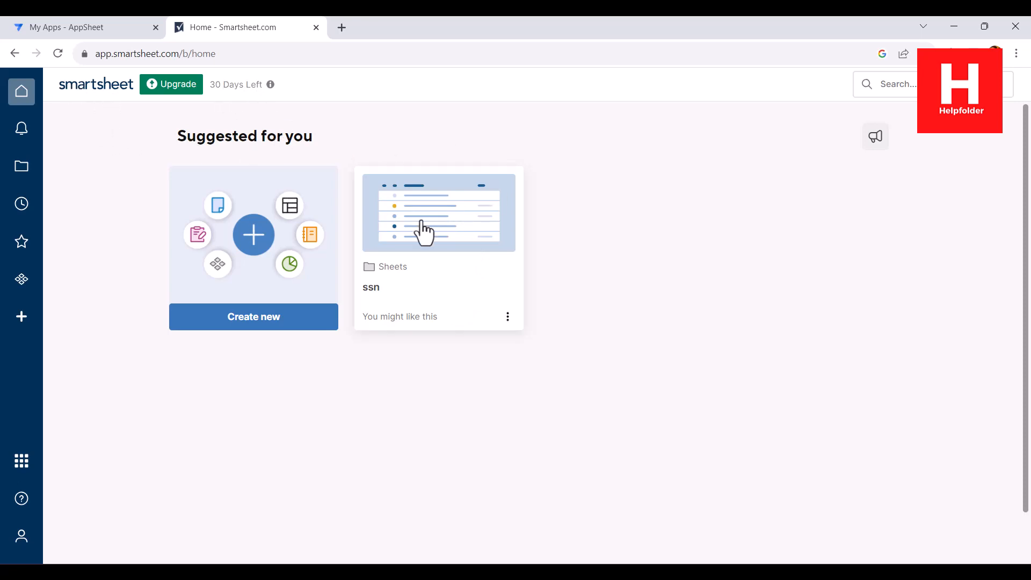
# Step: Open the ssn sheet in Smartsheet, and switch to AppSheet to open the account's data sources
pyautogui.click(435, 231)
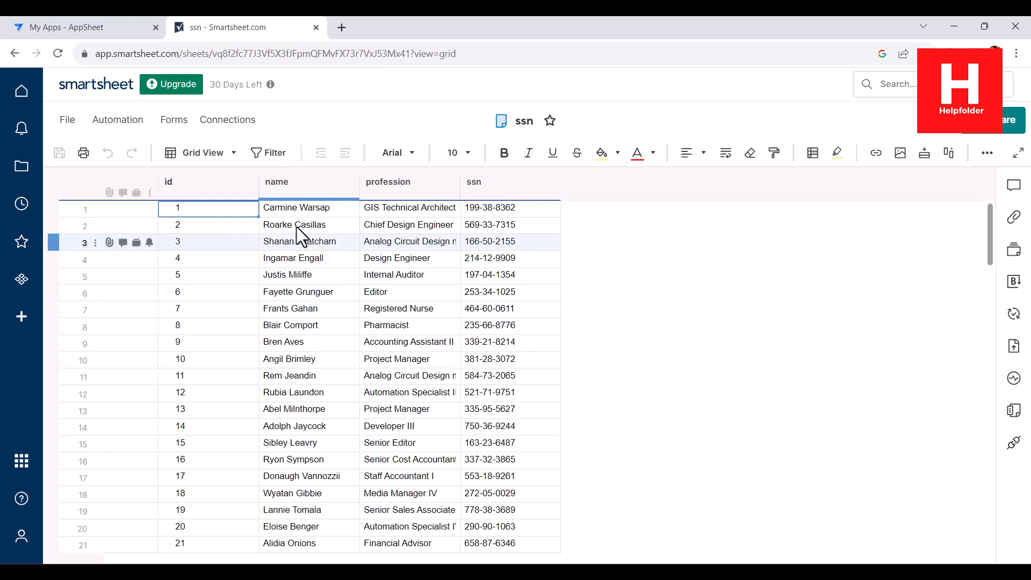
pyautogui.click(85, 33)
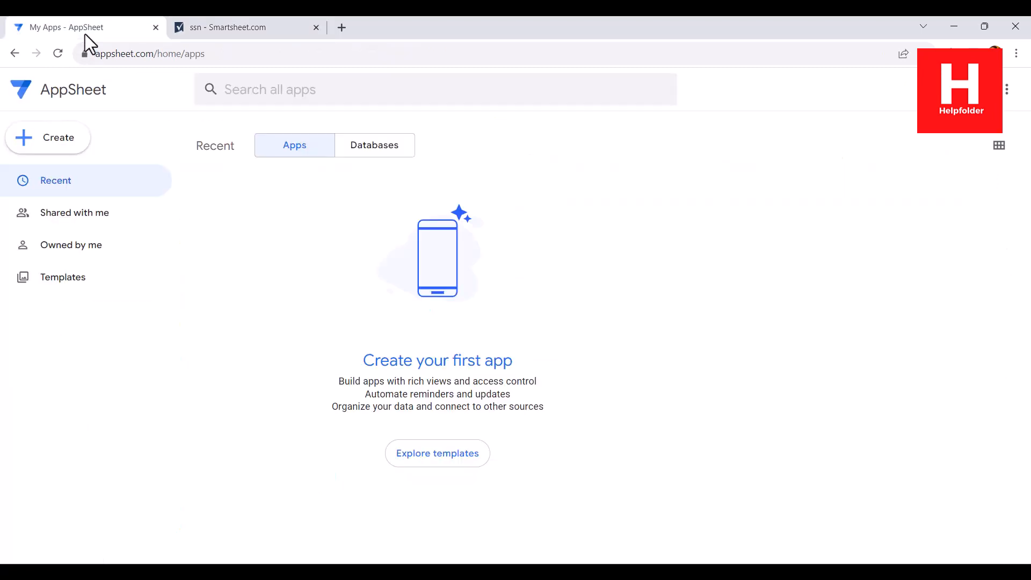
pyautogui.click(988, 89)
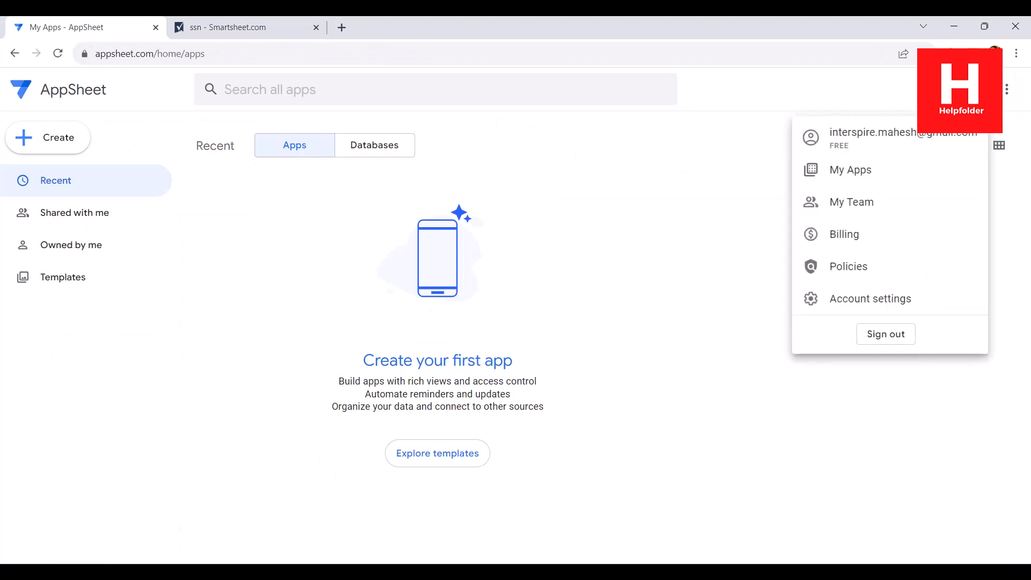
pyautogui.click(892, 297)
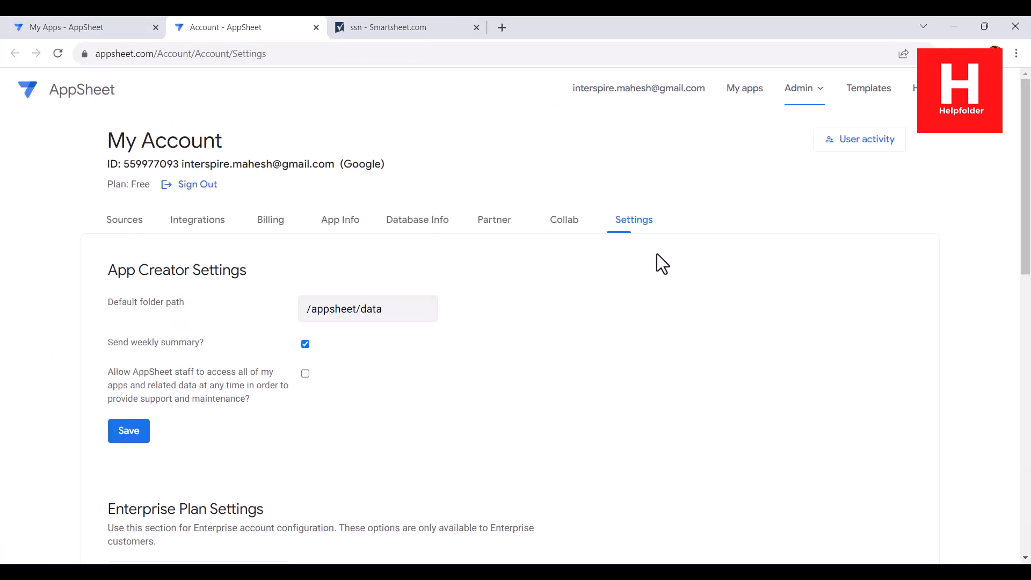
pyautogui.click(125, 220)
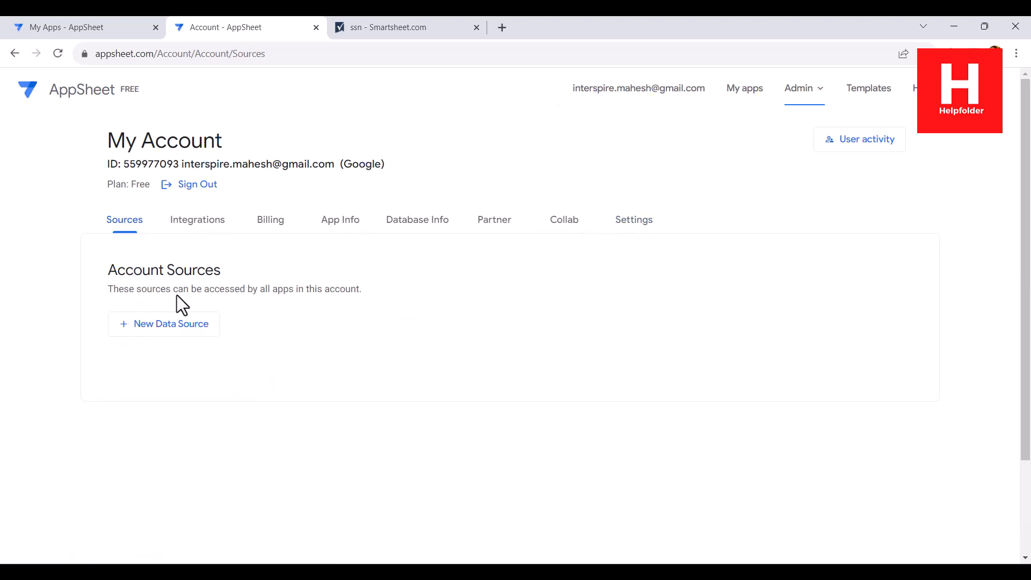
# Step: Add Smartsheet as a new account data source and allow AppSheet to access the Smartsheet account
pyautogui.click(203, 326)
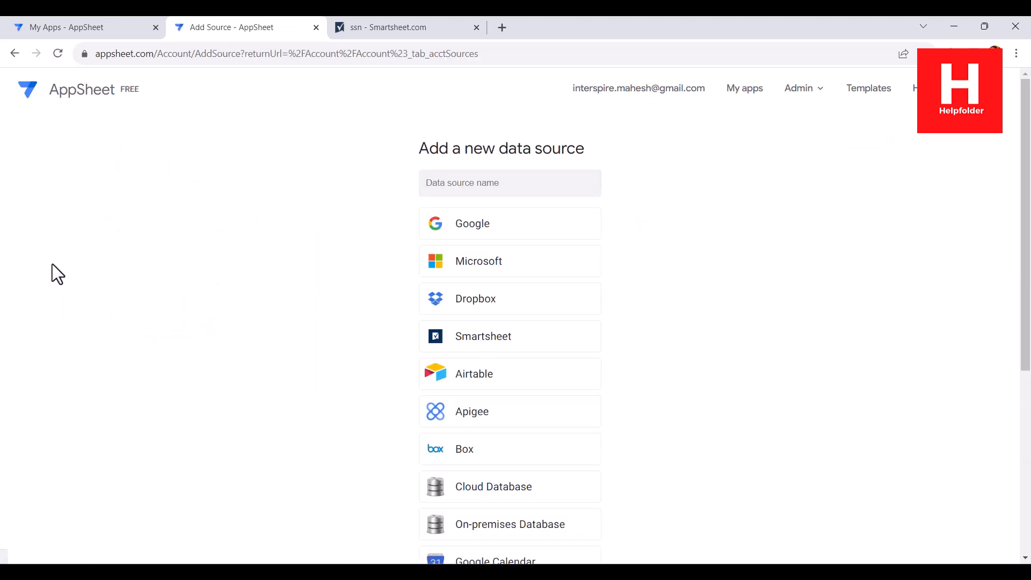
pyautogui.click(476, 337)
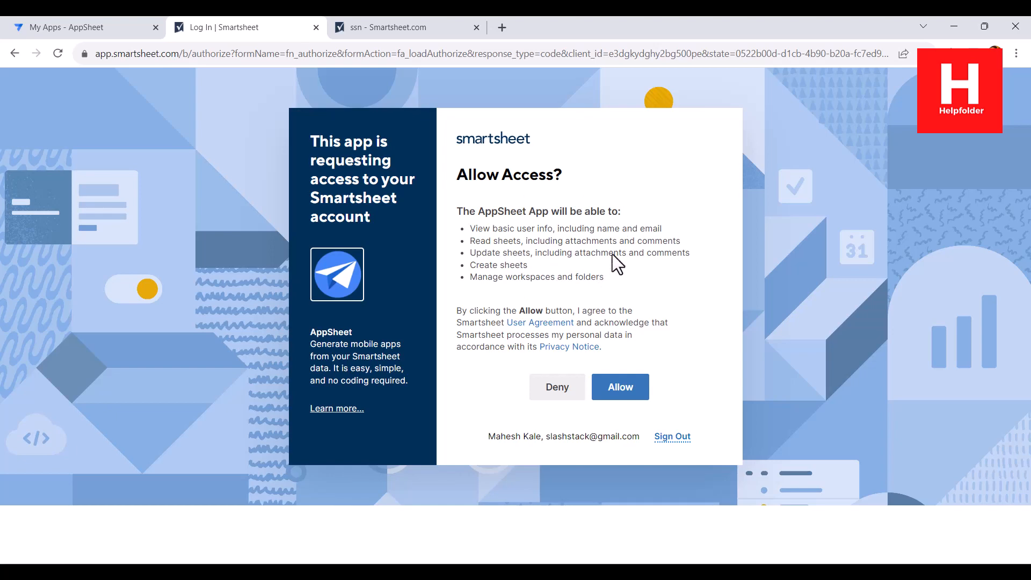
pyautogui.click(411, 34)
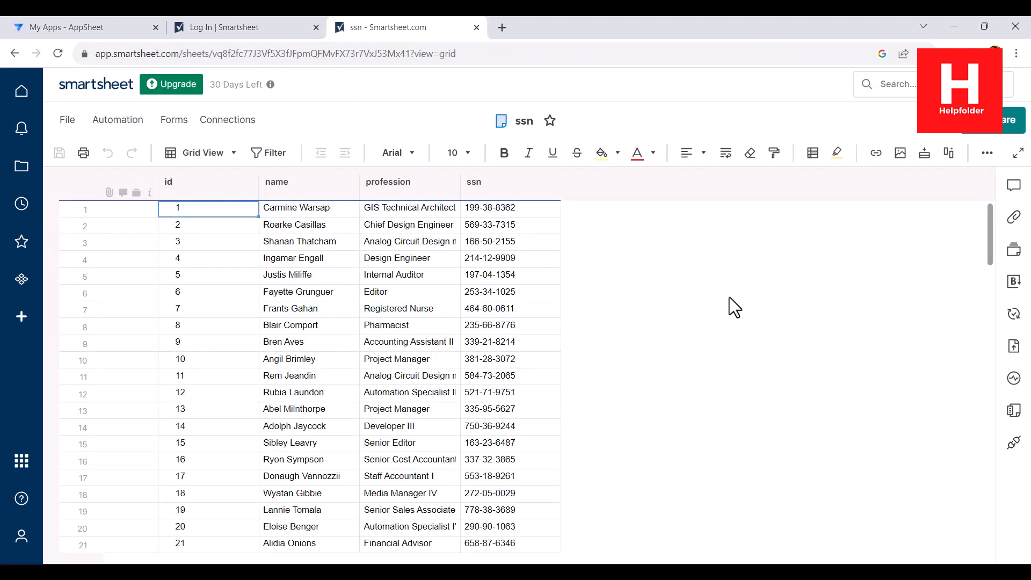
pyautogui.click(207, 25)
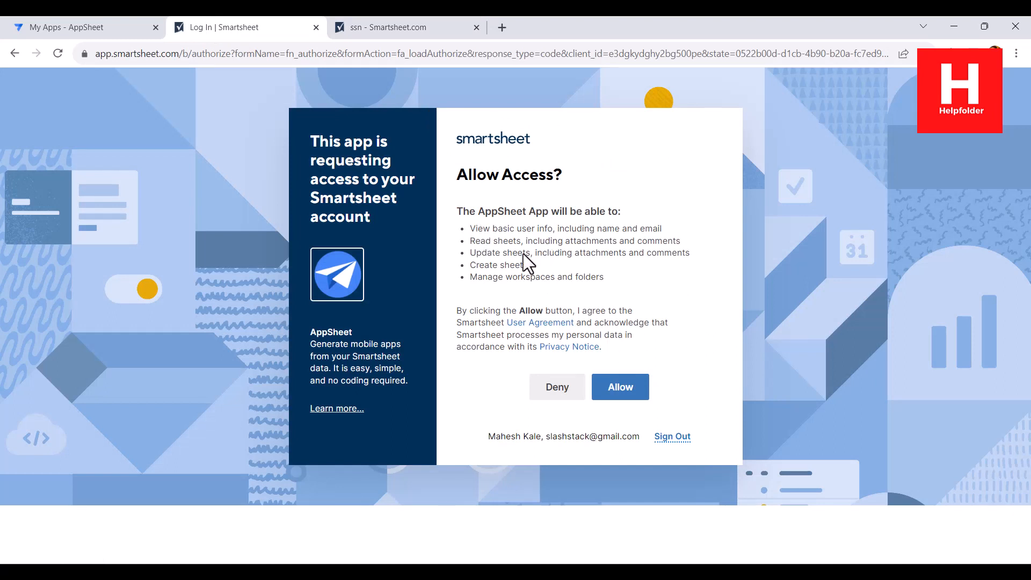
pyautogui.click(624, 388)
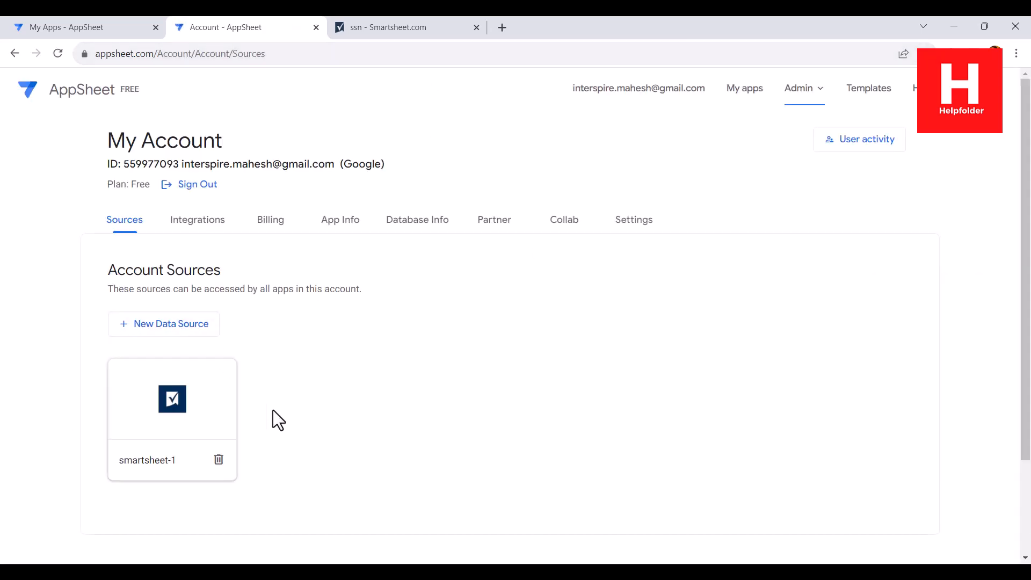
pyautogui.click(96, 28)
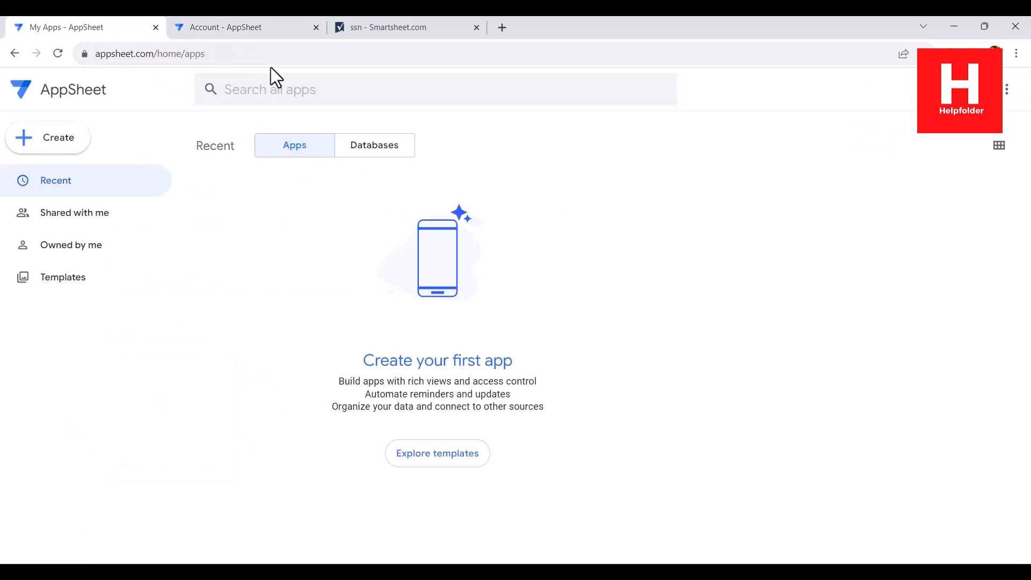
pyautogui.click(56, 145)
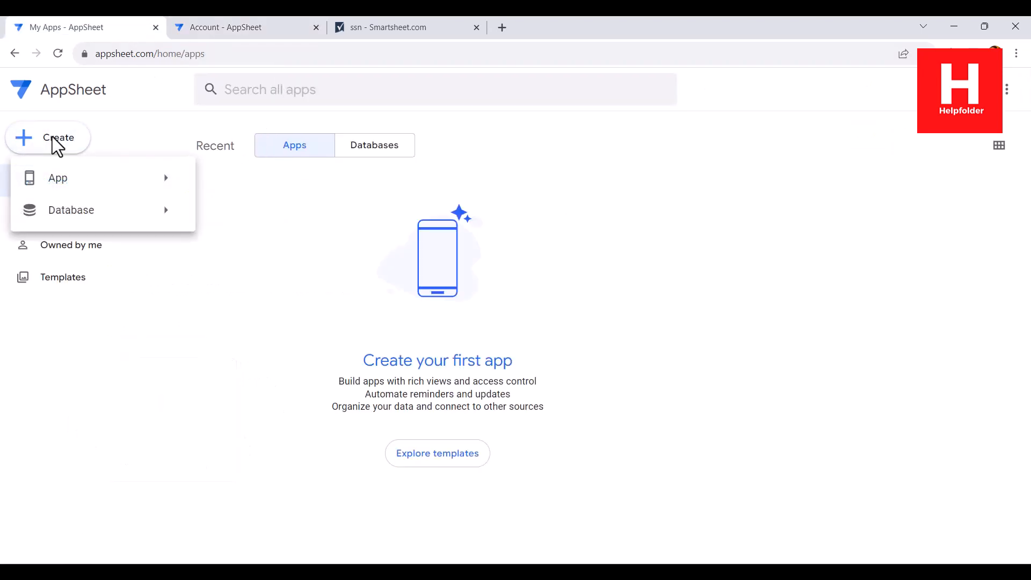
pyautogui.moveTo(81, 177)
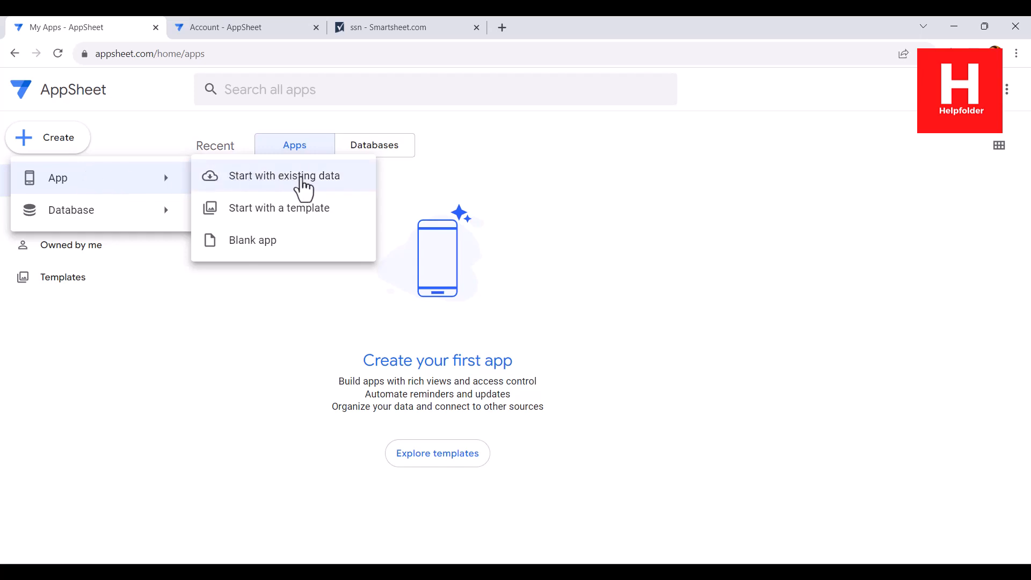
pyautogui.click(299, 174)
pyautogui.moveTo(396, 152); pyautogui.dragTo(333, 147)
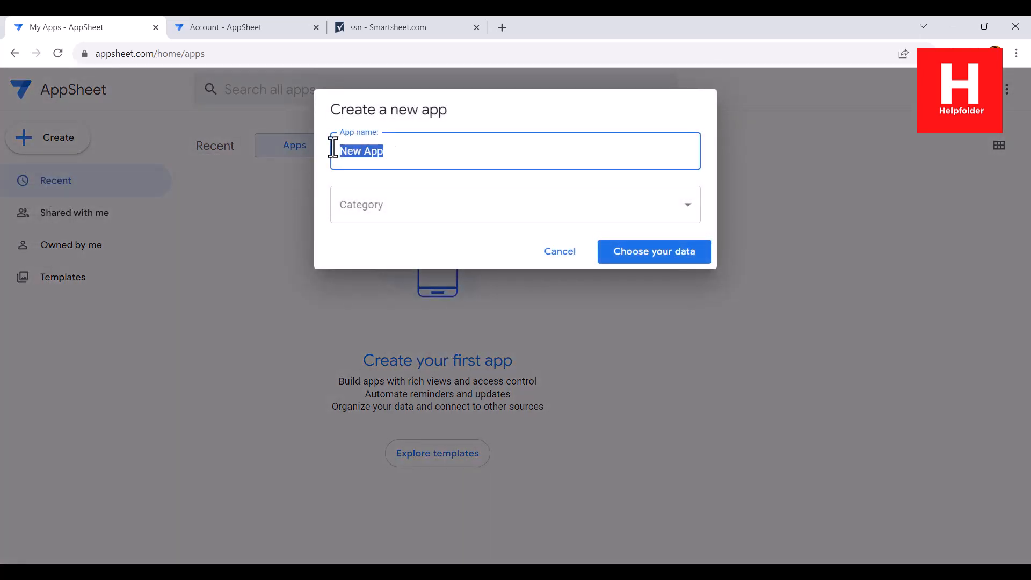
pyautogui.write('SSNApp')
pyautogui.click(357, 216)
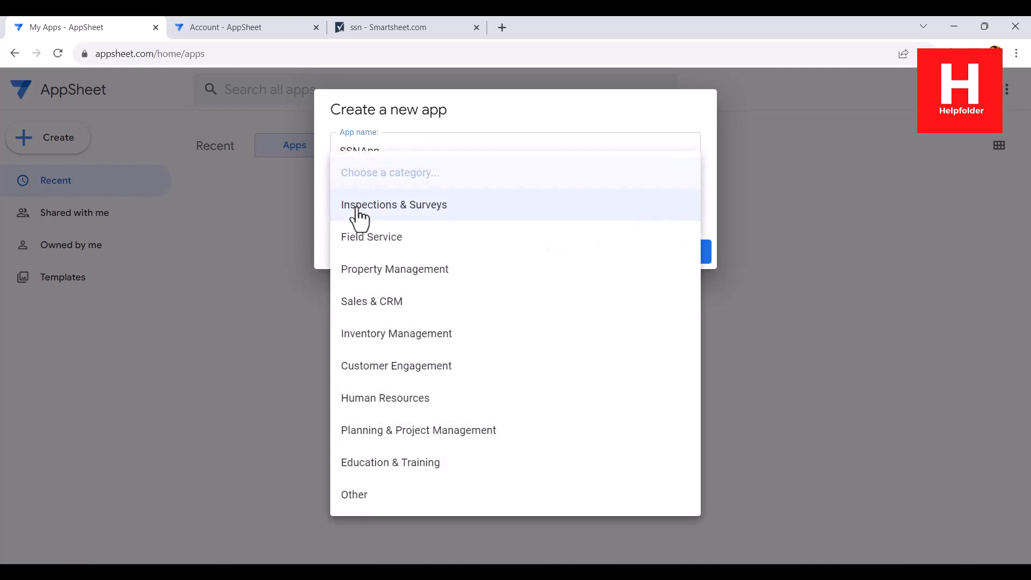
pyautogui.click(390, 404)
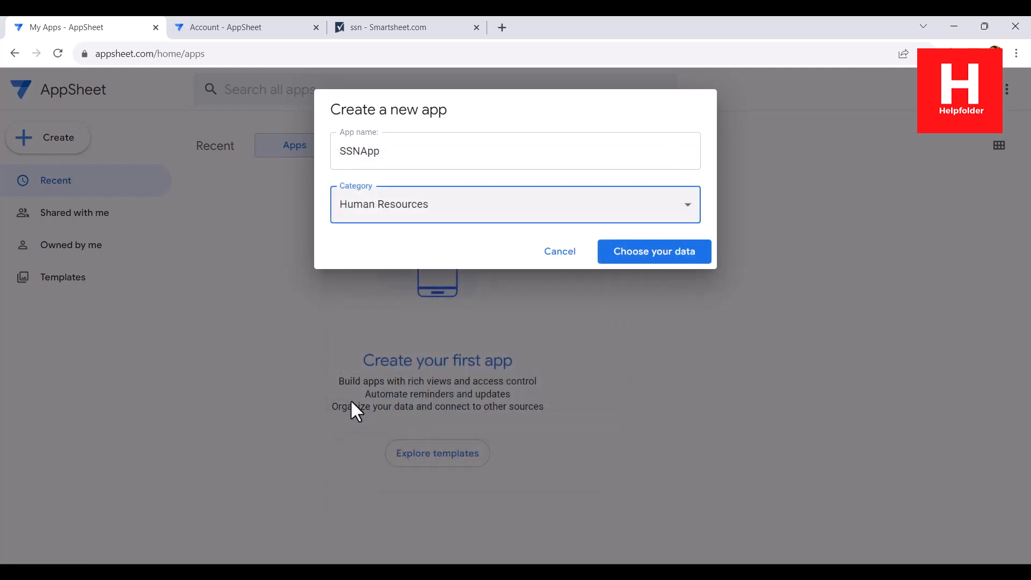
pyautogui.click(659, 258)
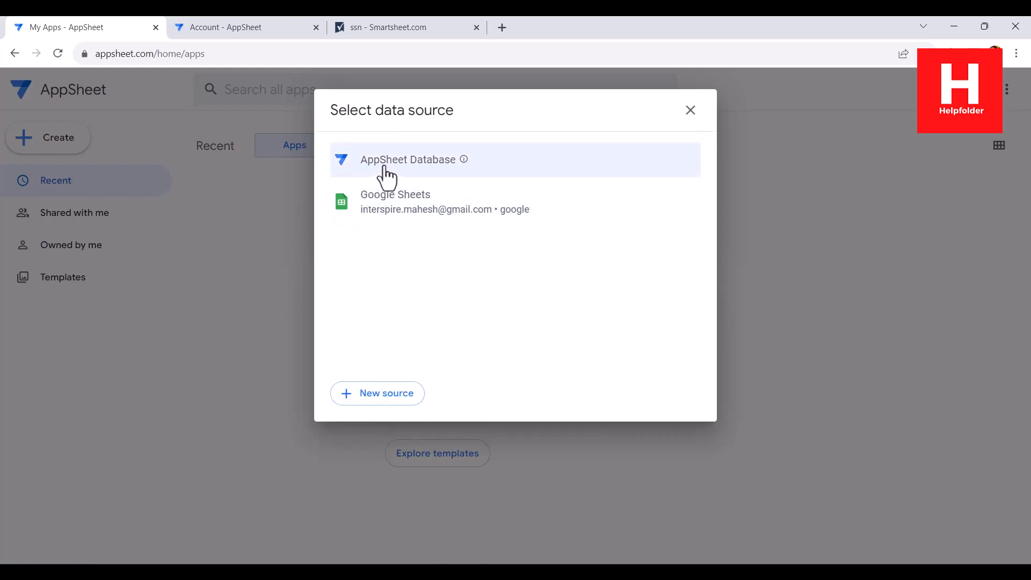
pyautogui.click(420, 171)
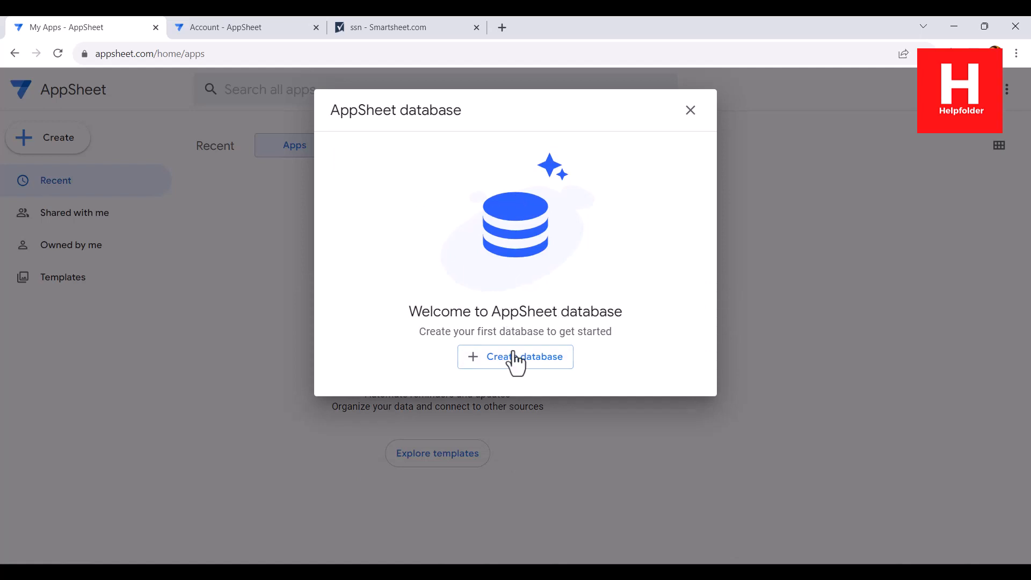
pyautogui.click(689, 120)
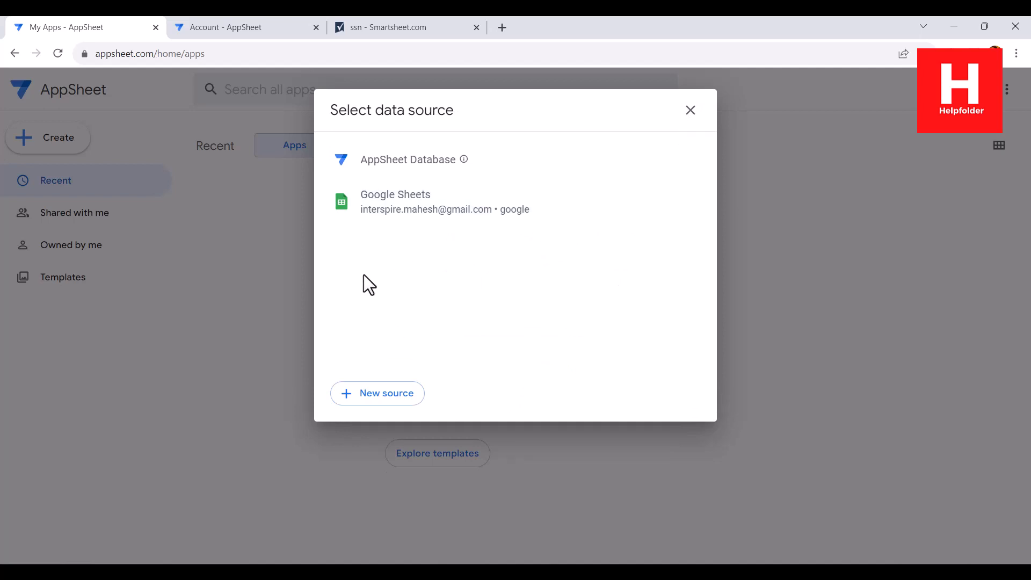
pyautogui.click(688, 114)
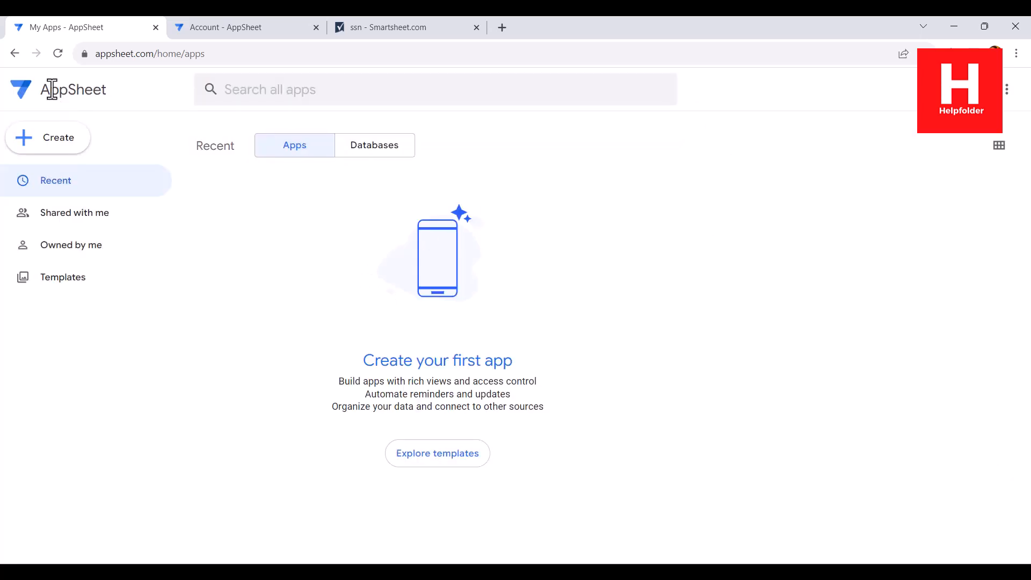
pyautogui.click(60, 56)
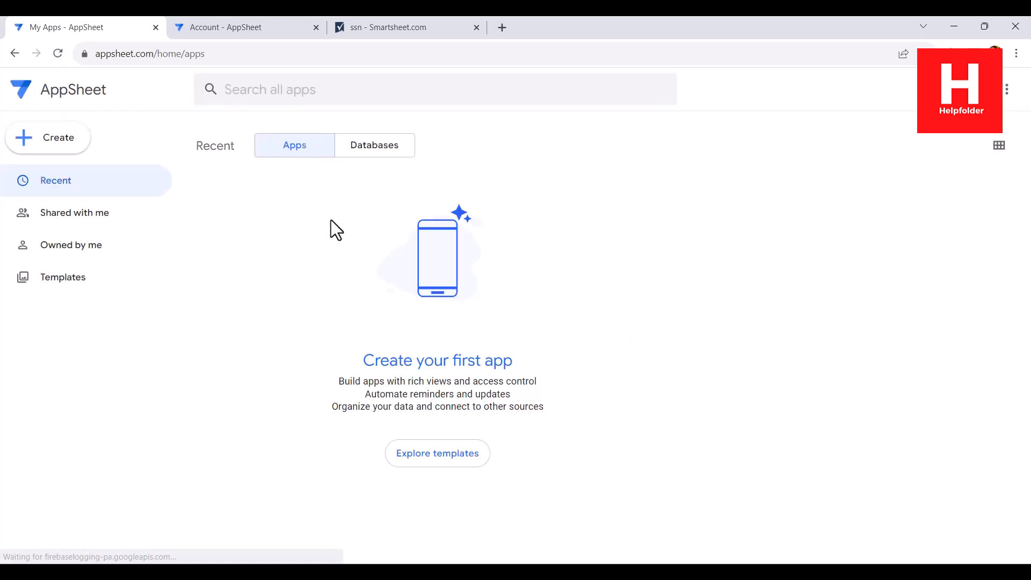
# Step: Reauthorize AppSheet's Smartsheet access for the existing smartsheet-1 data source and close the spare AppSheet tab
pyautogui.click(261, 34)
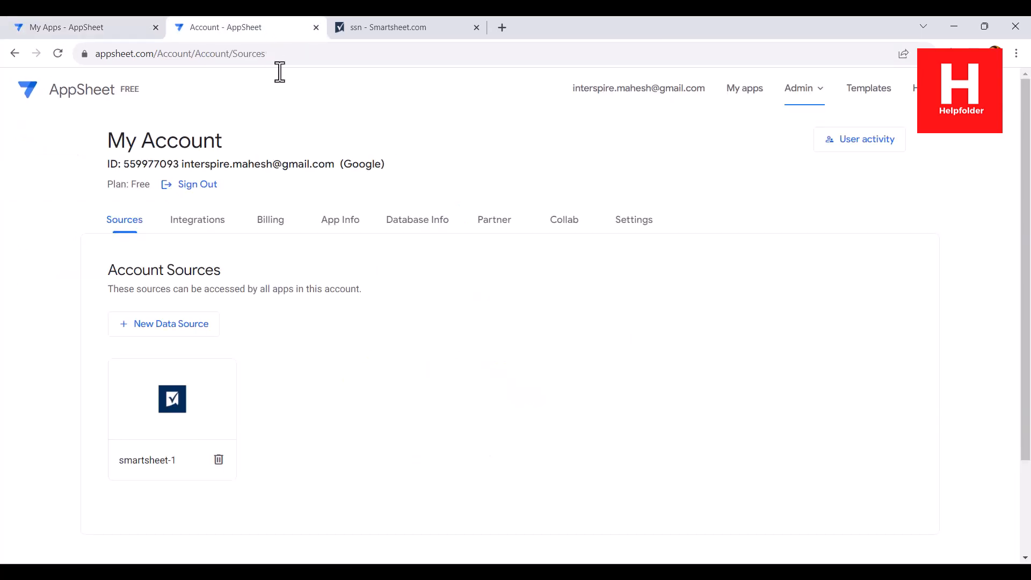
pyautogui.click(144, 395)
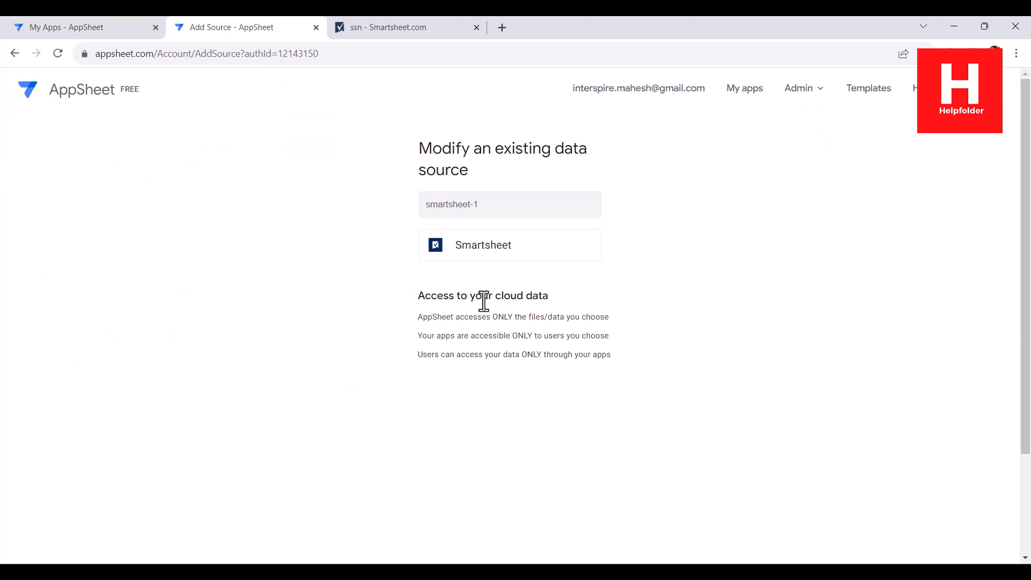
pyautogui.moveTo(438, 205); pyautogui.dragTo(365, 198)
pyautogui.click(365, 197)
pyautogui.click(499, 259)
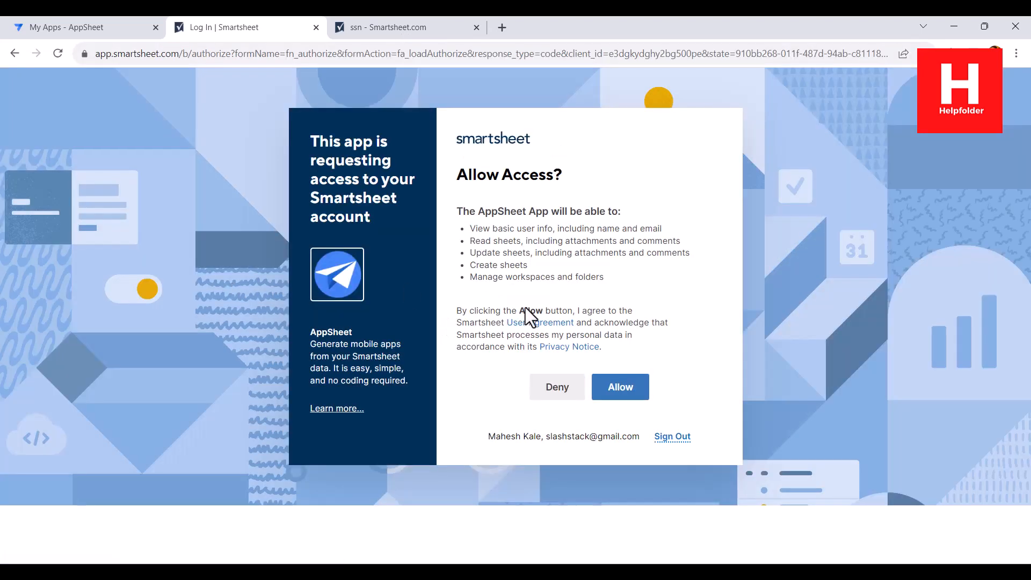
pyautogui.click(621, 387)
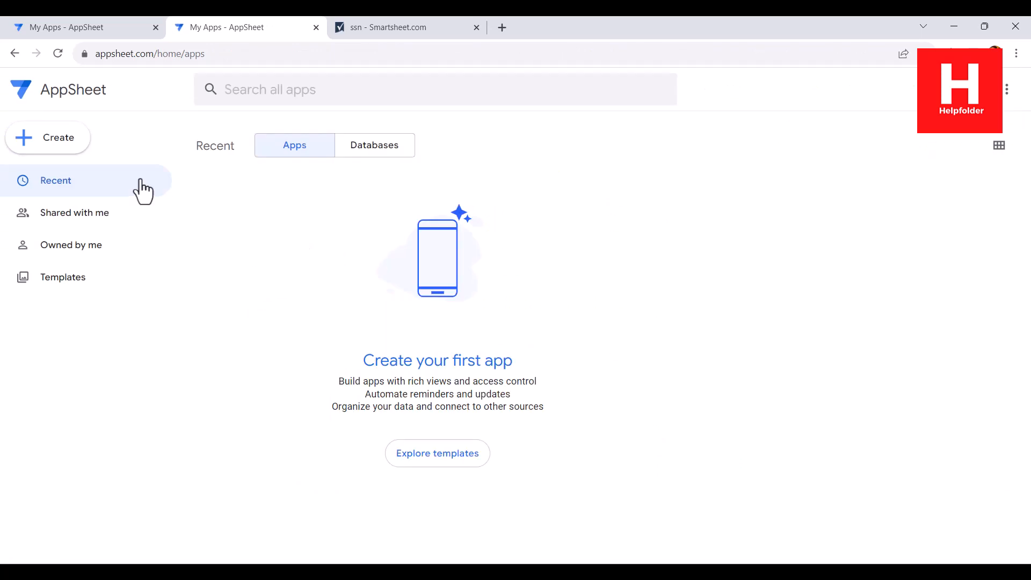
pyautogui.click(155, 28)
# Step: Start a new app from existing data, named SSNApp, in the Human Resources category
pyautogui.click(60, 145)
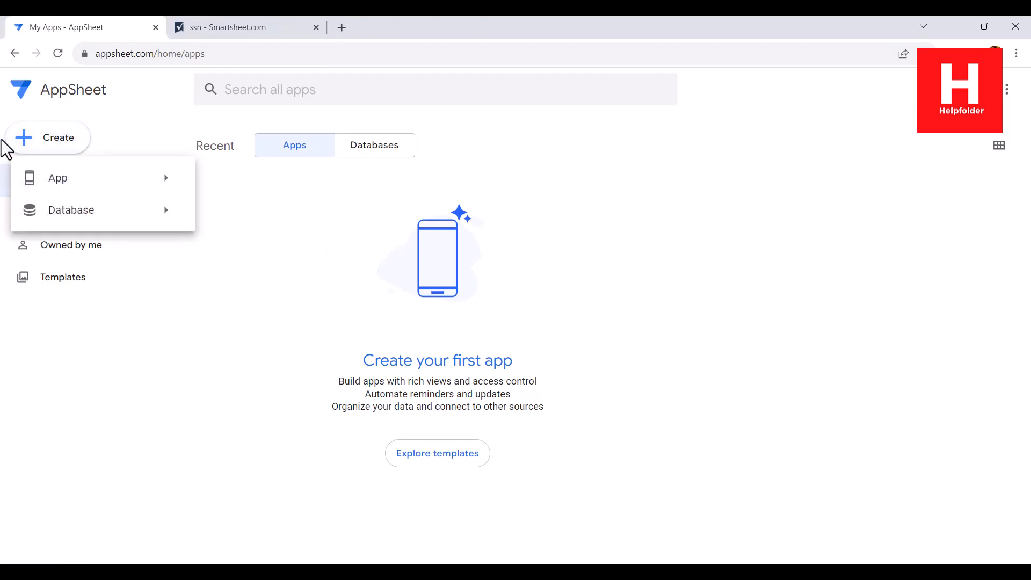
pyautogui.moveTo(65, 178)
pyautogui.click(279, 177)
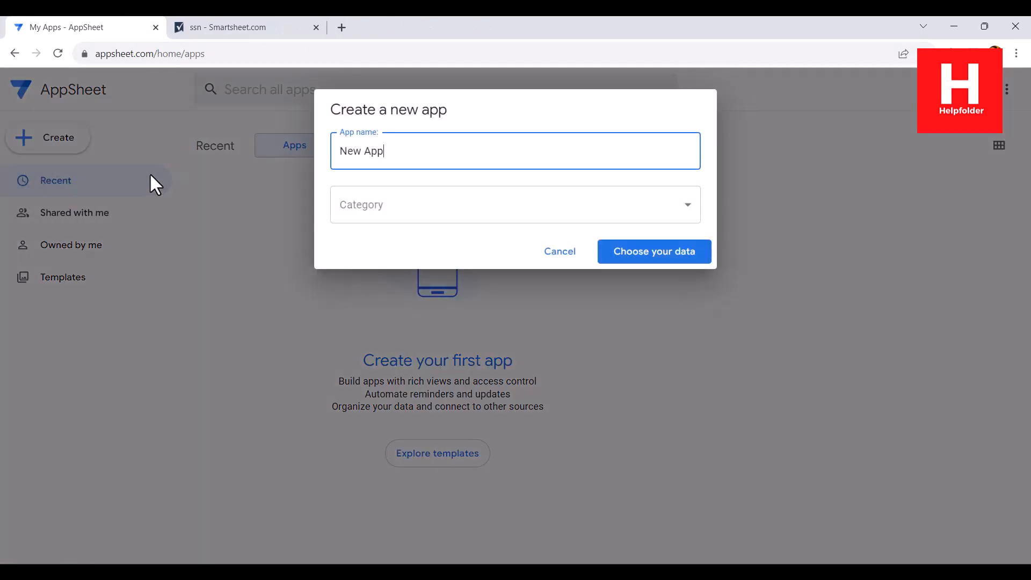
pyautogui.moveTo(404, 151); pyautogui.dragTo(336, 149)
pyautogui.write('ss')
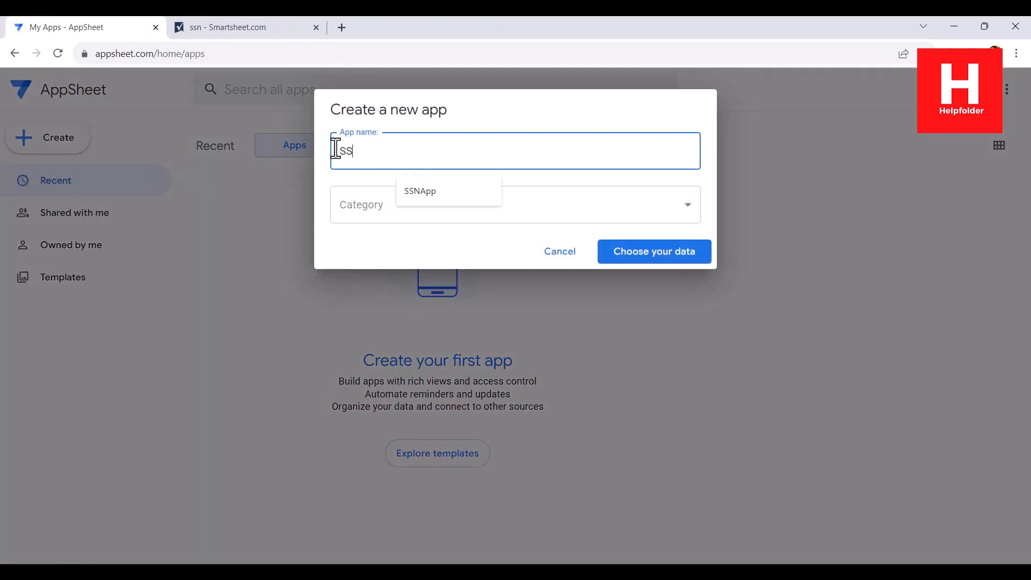
pyautogui.write('NApp')
pyautogui.click(355, 207)
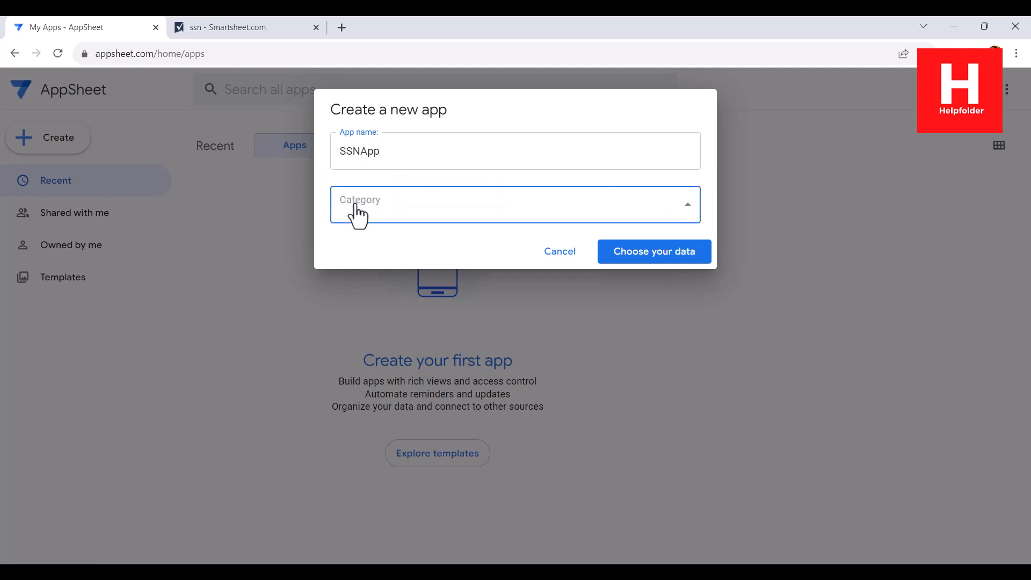
pyautogui.click(387, 401)
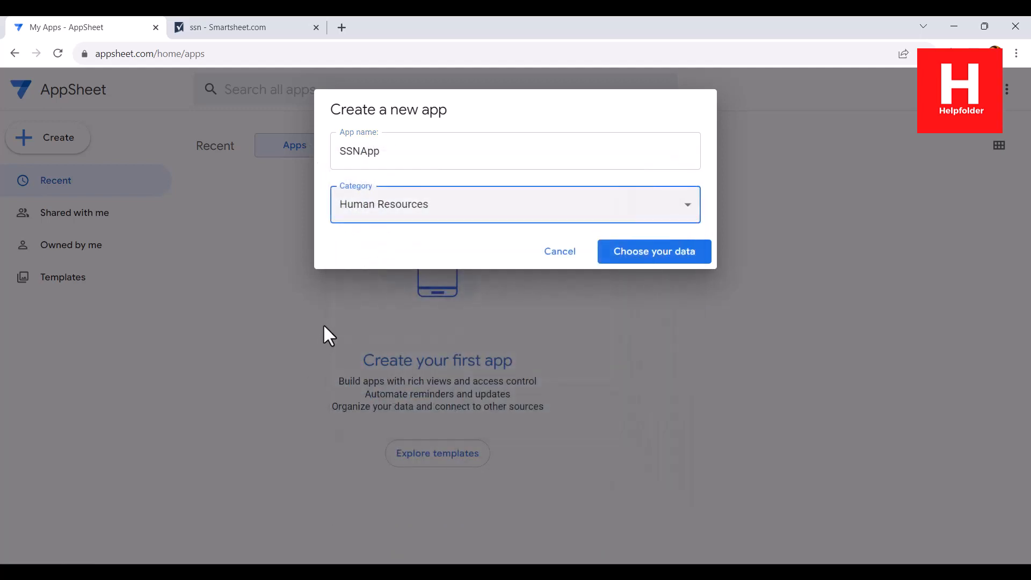
# Step: Create the app from the ssn sheet in the smartsheet-1 data source
pyautogui.click(656, 254)
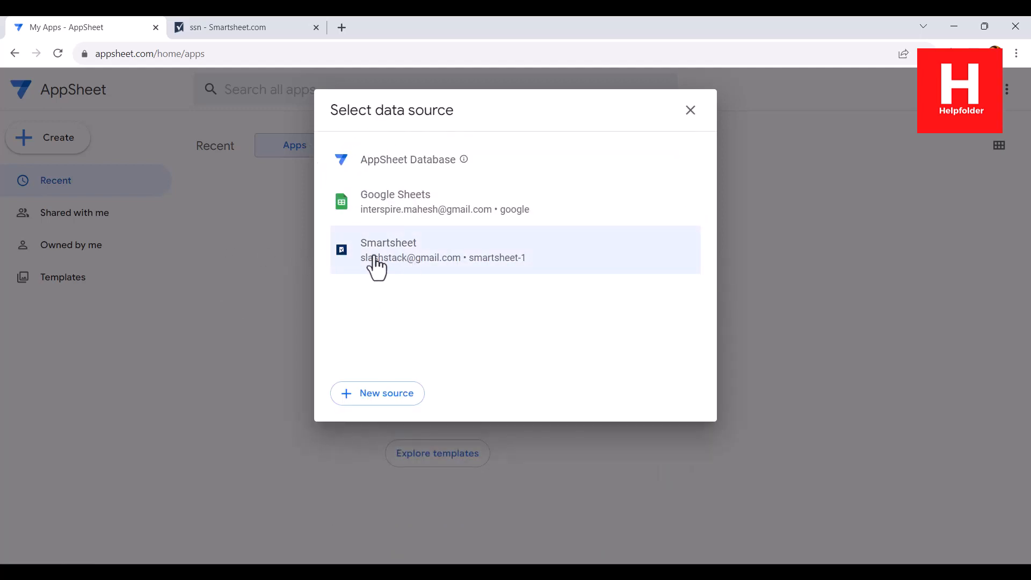
pyautogui.click(370, 252)
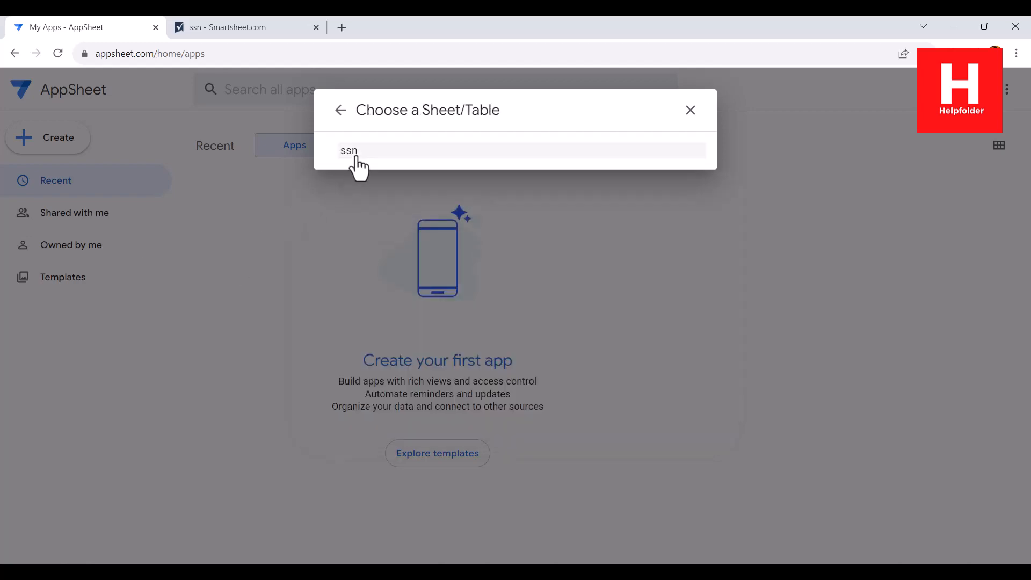
pyautogui.click(243, 25)
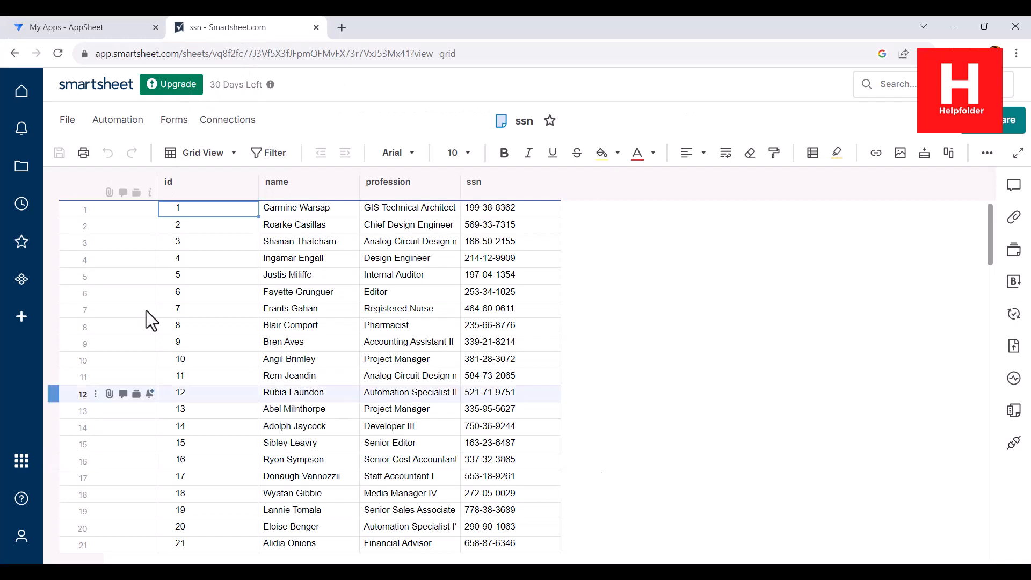
pyautogui.click(73, 26)
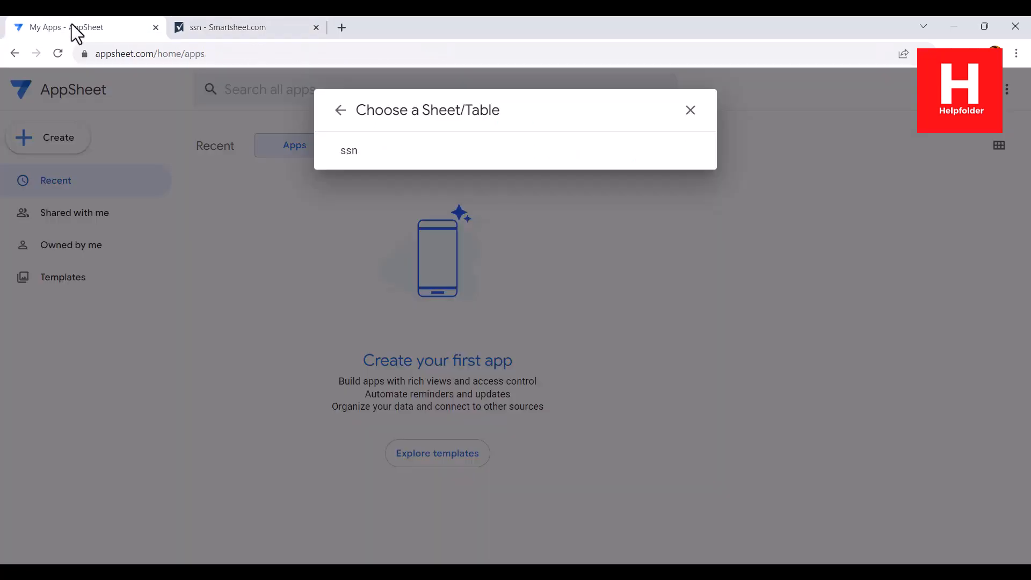
pyautogui.click(358, 158)
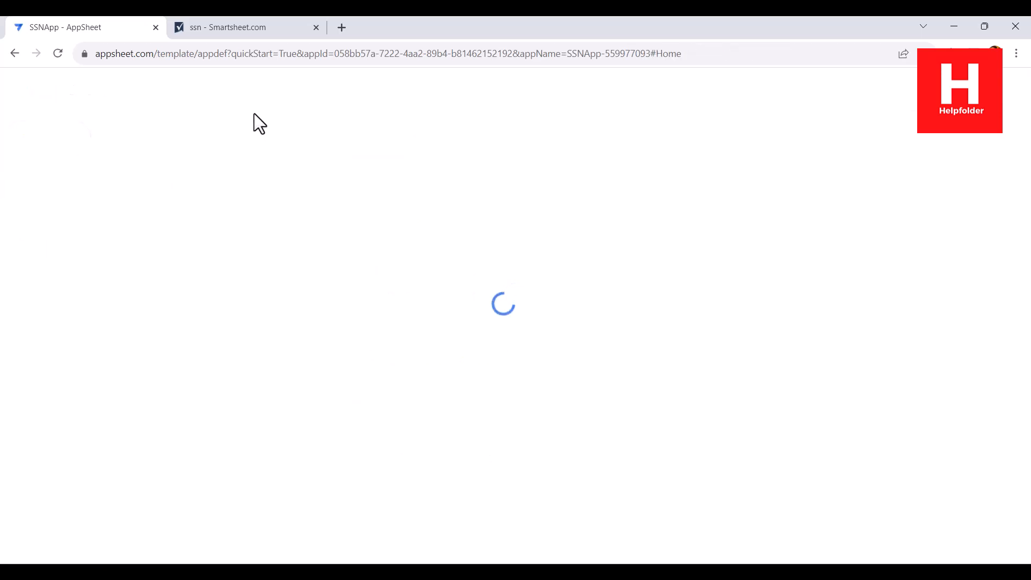
# Step: Check the source ssn sheet in Smartsheet, return to AppSheet and dismiss the notice that SSNApp is ready
pyautogui.click(241, 32)
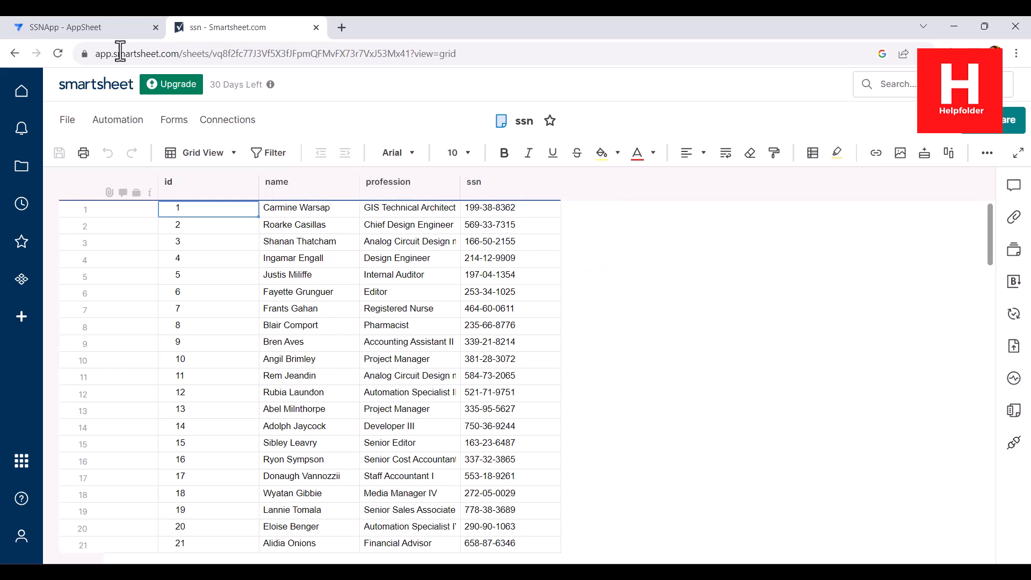
pyautogui.click(109, 27)
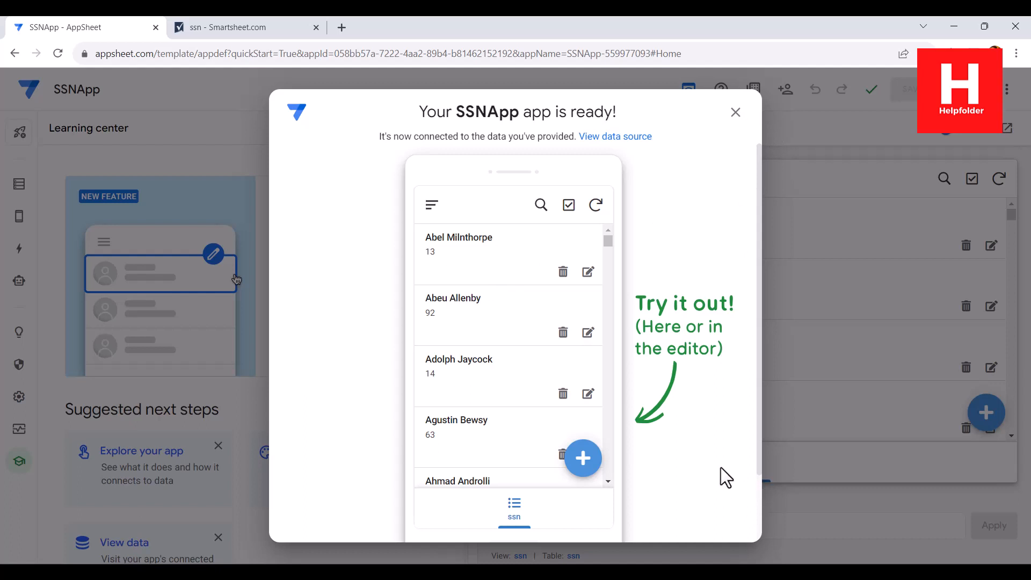
pyautogui.click(734, 113)
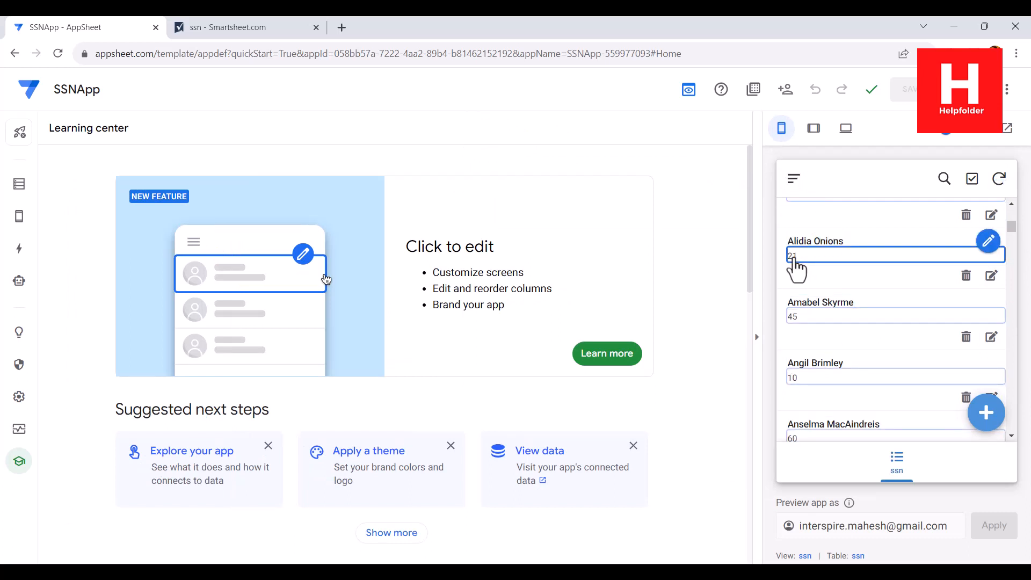
# Step: Browse the ssn records in the SSNApp phone preview and look over the app's navigation menu
pyautogui.scroll(-8, 852, 322)
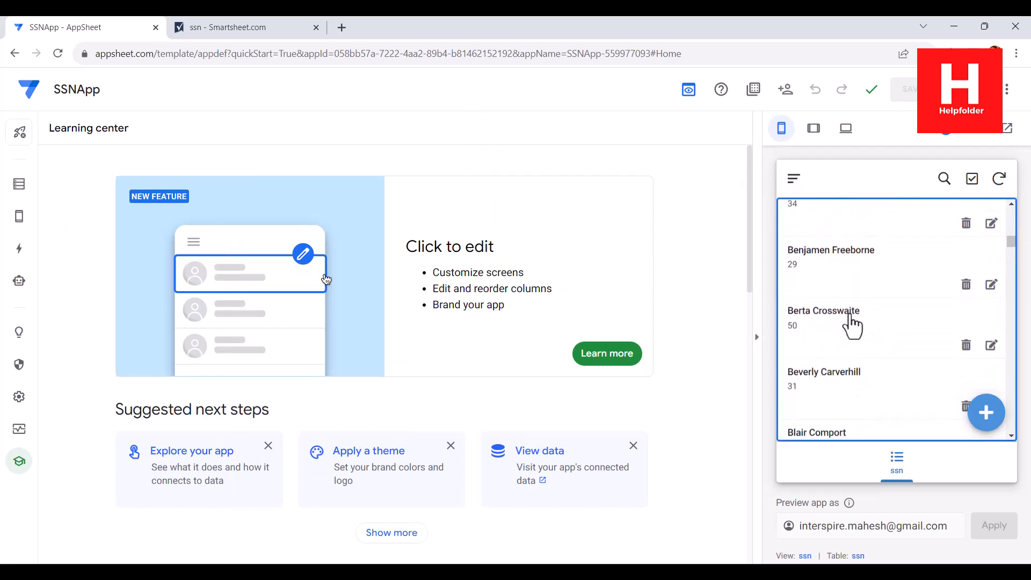
pyautogui.scroll(-7, 851, 322)
pyautogui.scroll(4, 838, 290)
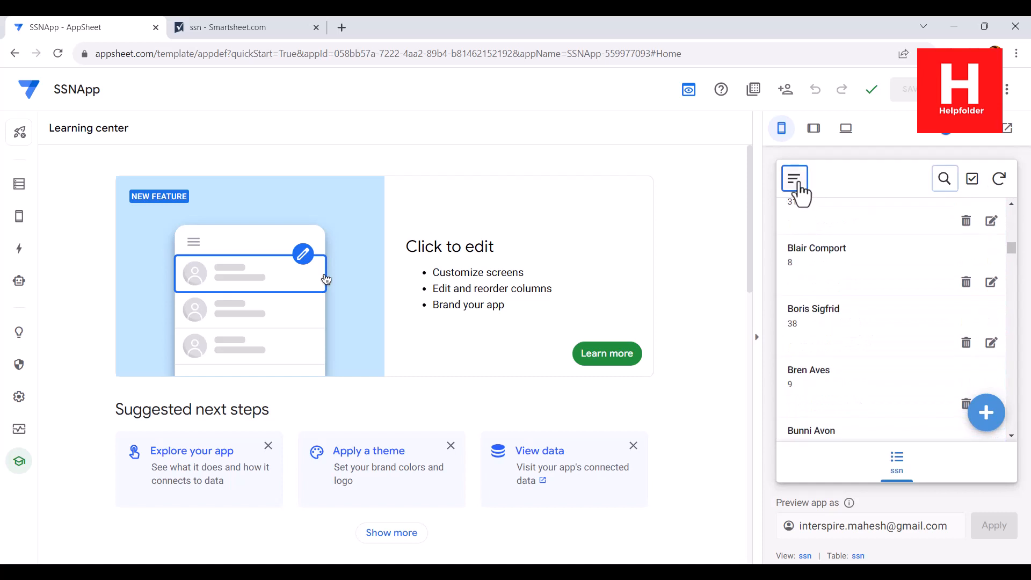
pyautogui.click(795, 180)
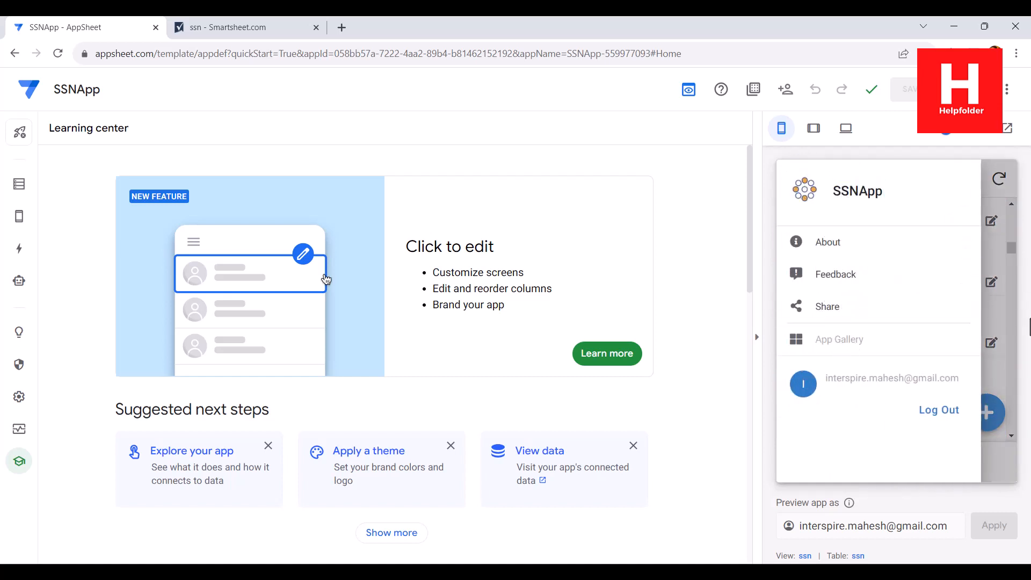
pyautogui.click(1003, 470)
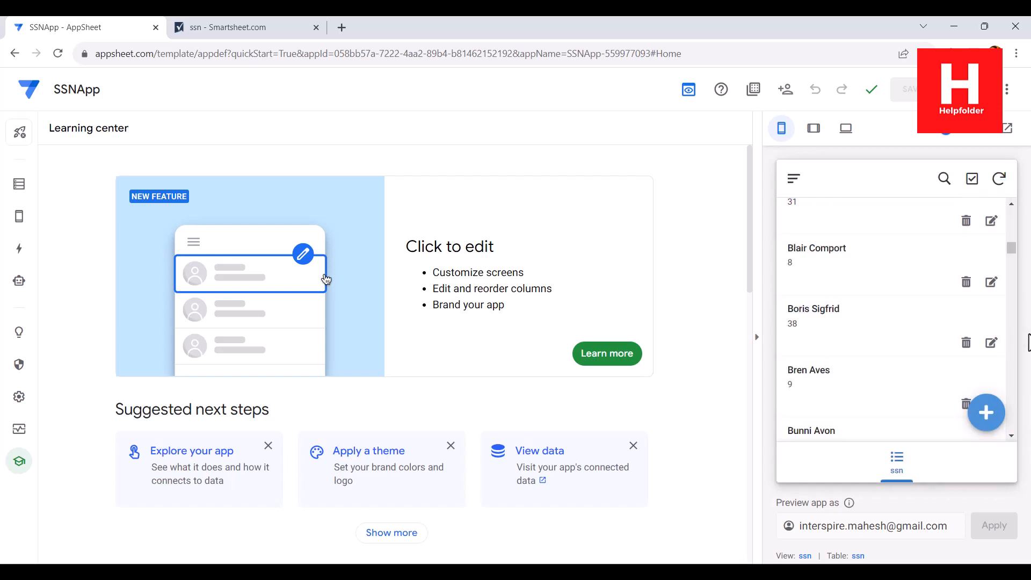
# Step: Try out the new-record form in the phone preview with id 101 and leave it without saving
pyautogui.click(986, 412)
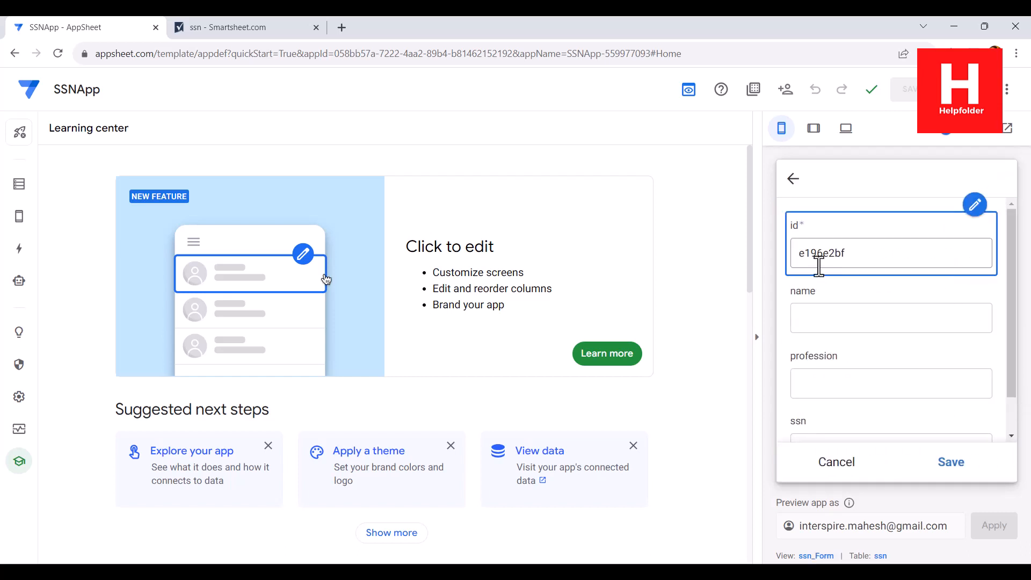
pyautogui.doubleClick(859, 256)
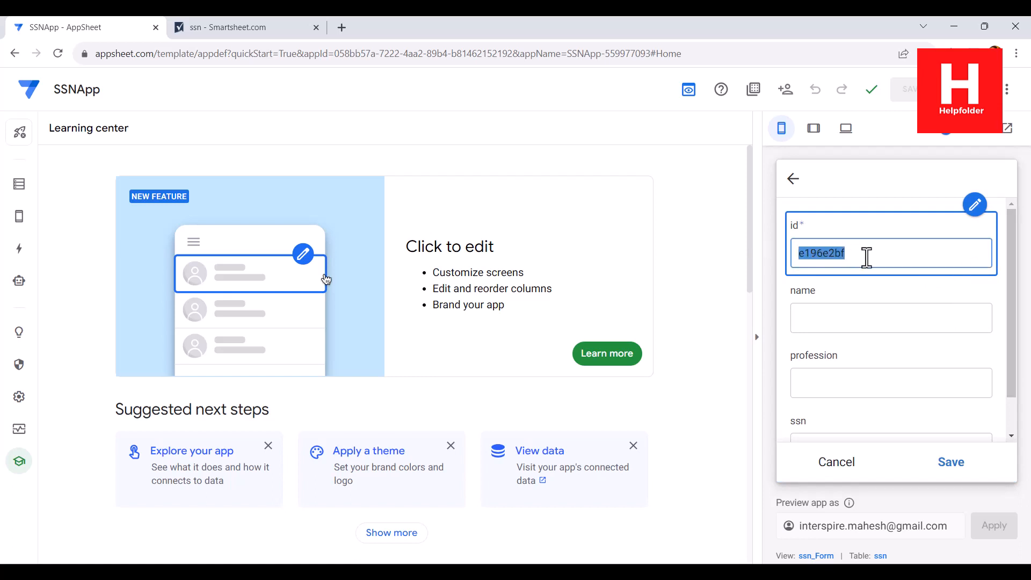
pyautogui.write('101')
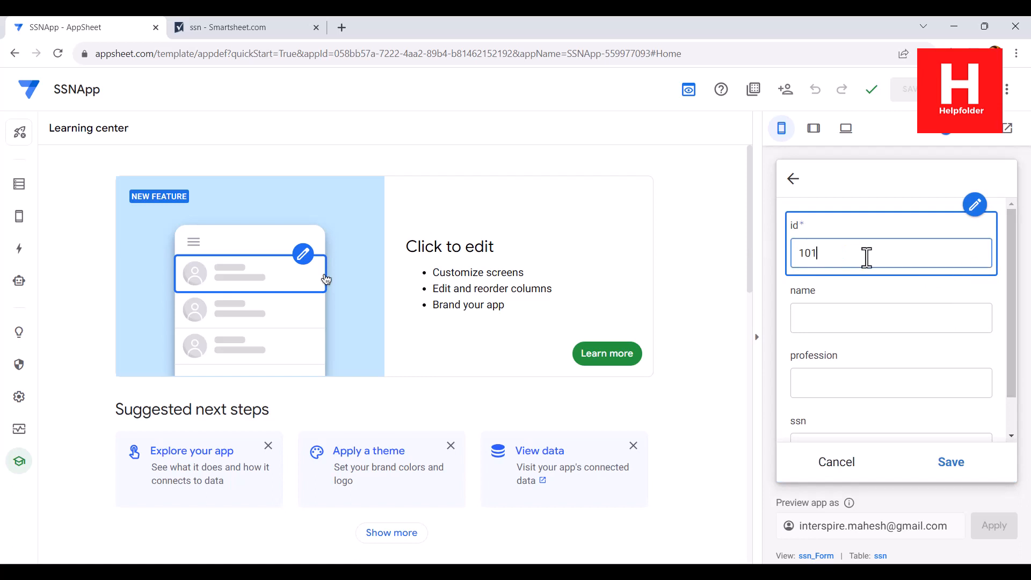
pyautogui.click(841, 321)
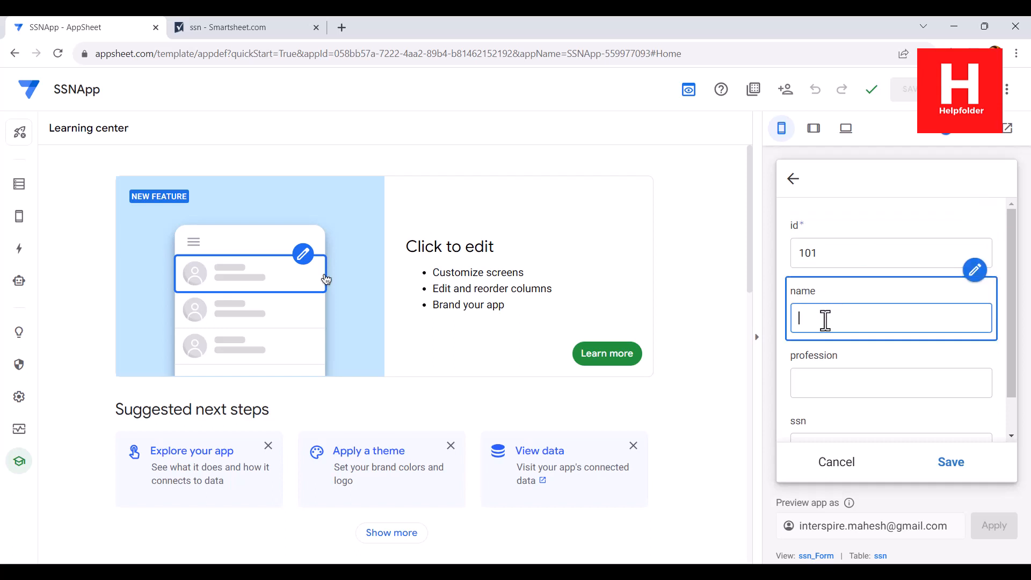
pyautogui.click(887, 378)
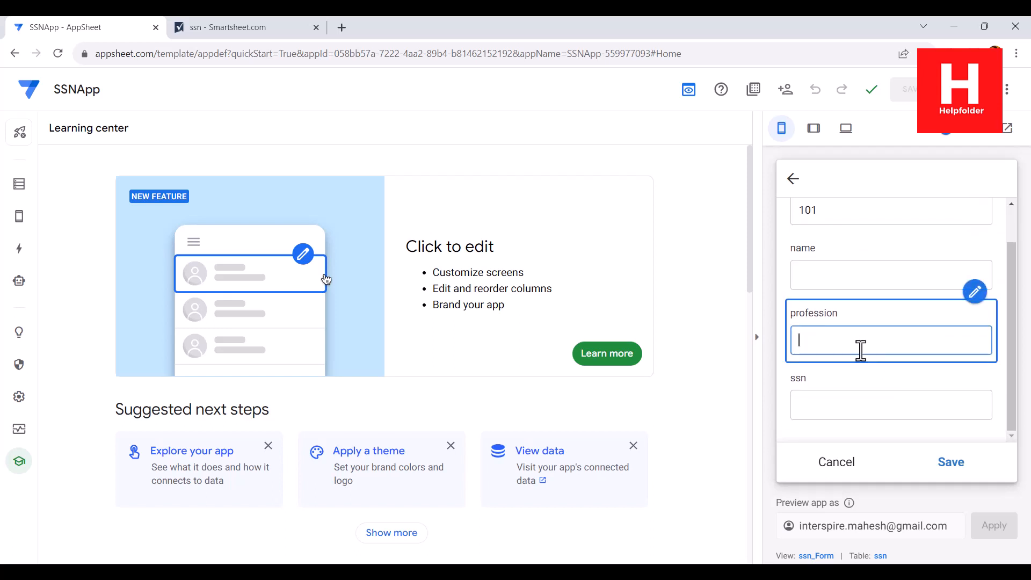
pyautogui.click(863, 404)
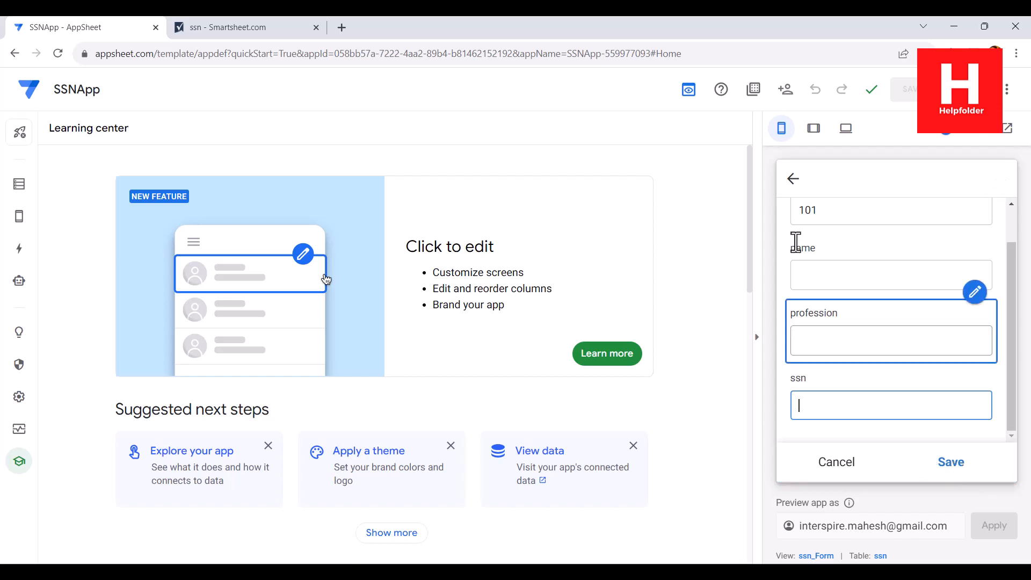
pyautogui.click(794, 180)
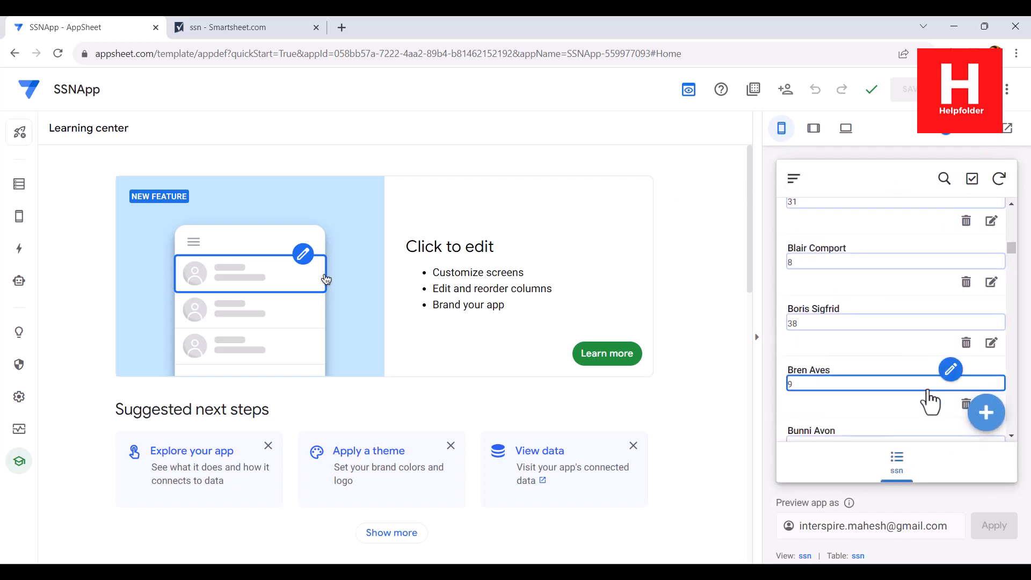
# Step: Preview SSNApp in tablet and desktop layouts, examining the desktop version's navigation menu and its new-record form
pyautogui.click(814, 129)
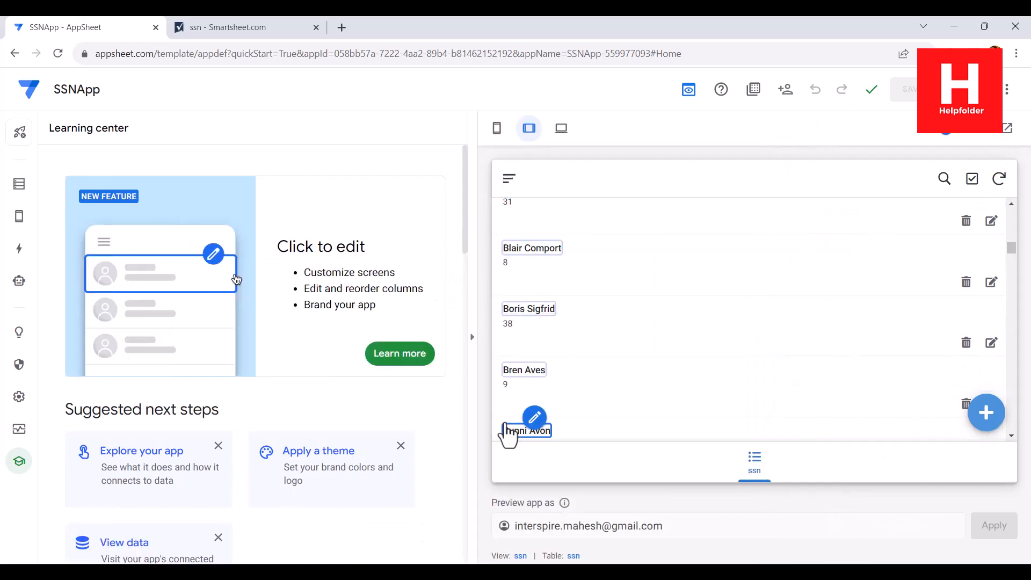
pyautogui.click(561, 129)
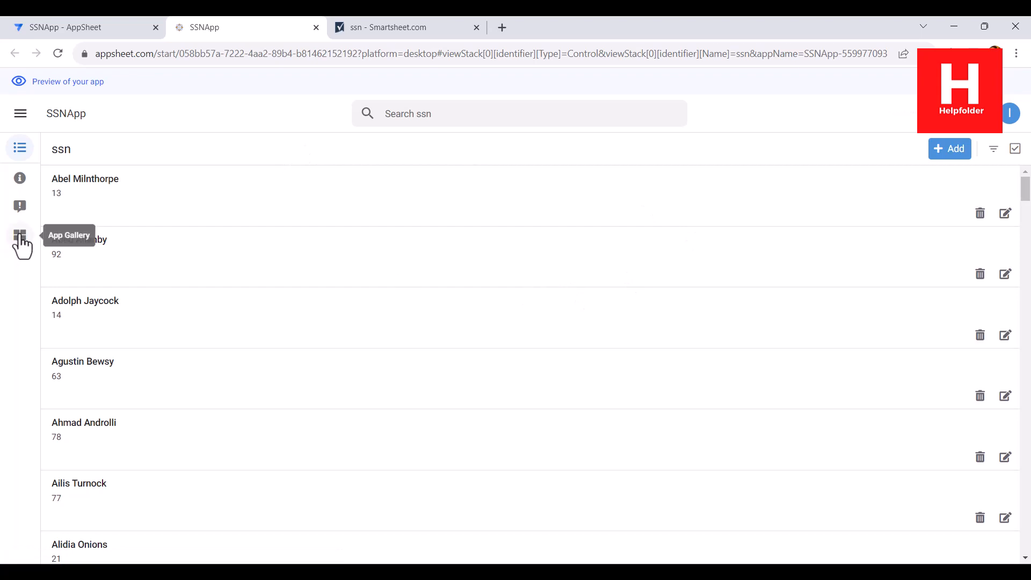
pyautogui.click(27, 120)
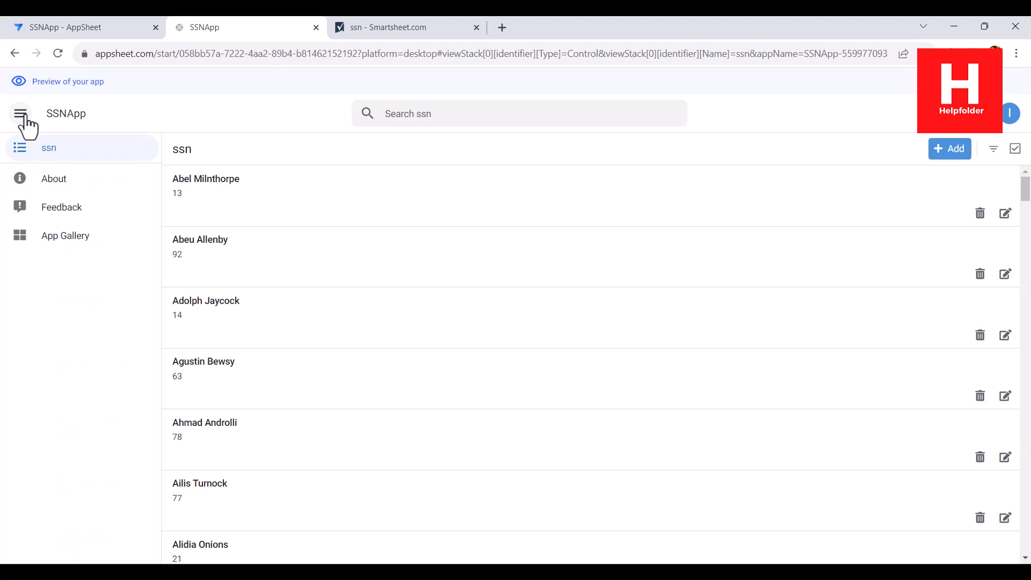
pyautogui.click(25, 121)
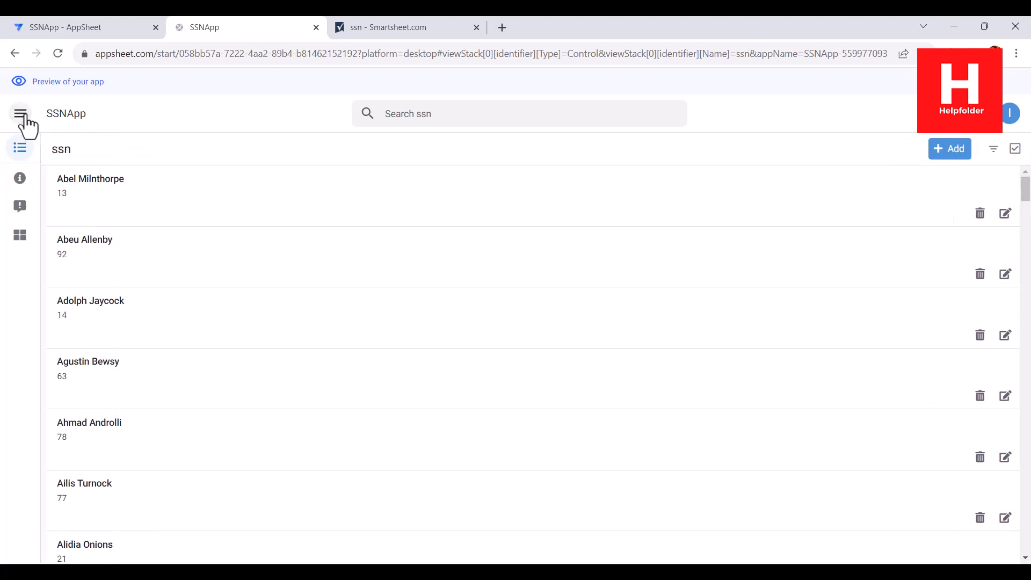
pyautogui.click(945, 151)
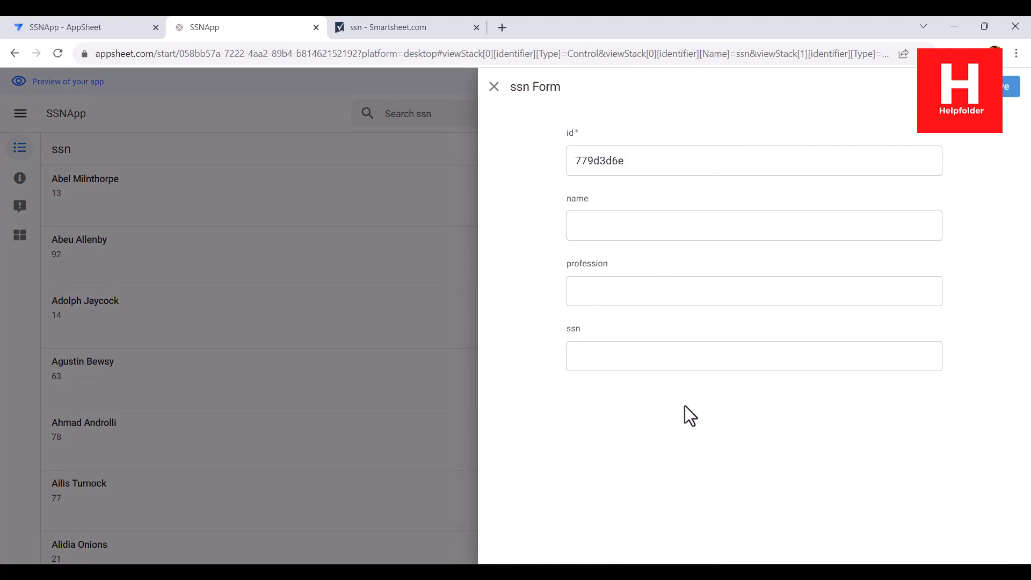
pyautogui.click(494, 88)
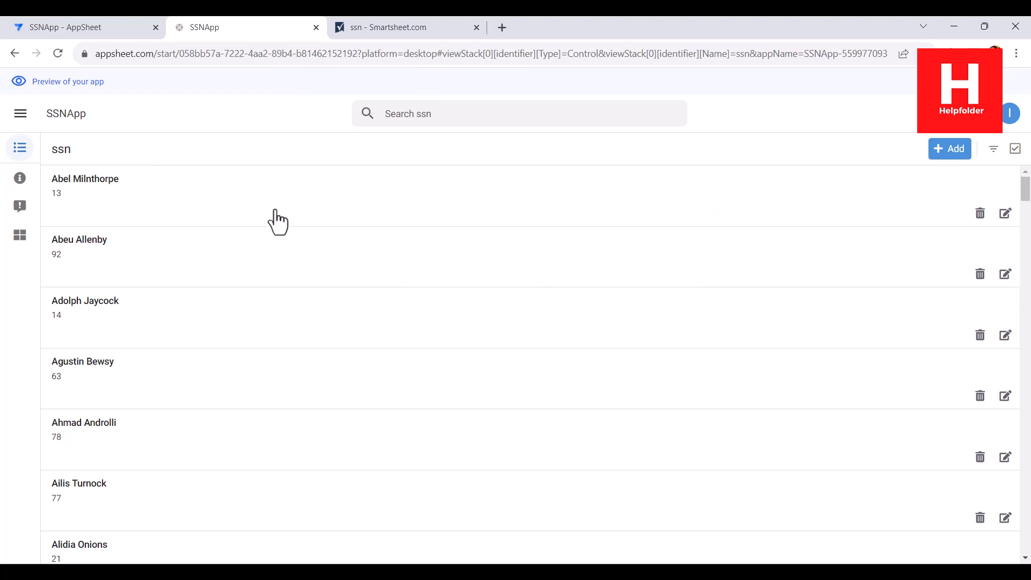
# Step: Look through the records in the desktop preview, close it and compare with the ssn sheet in Smartsheet
pyautogui.scroll(-2, 282, 257)
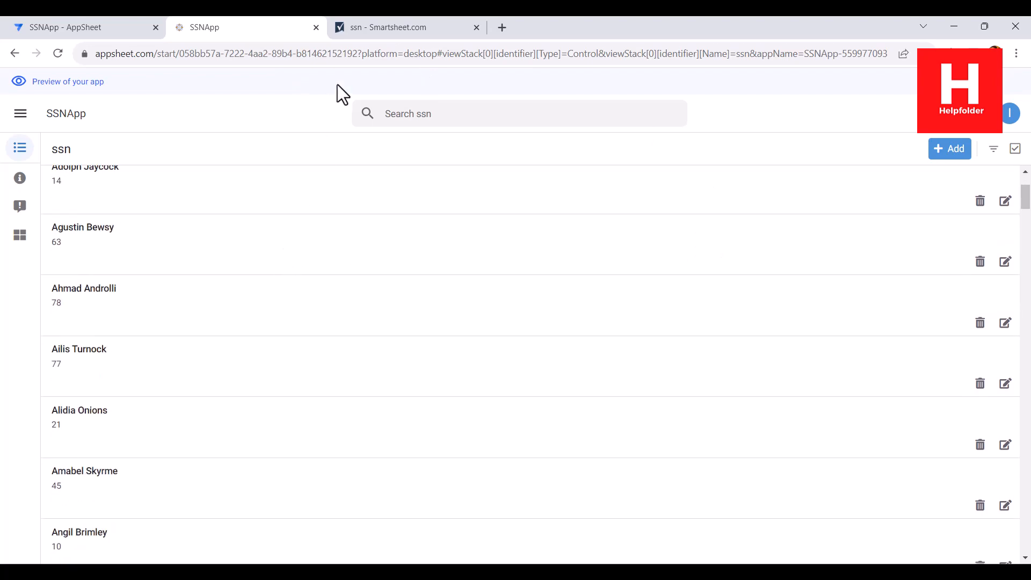
pyautogui.click(317, 27)
pyautogui.click(260, 29)
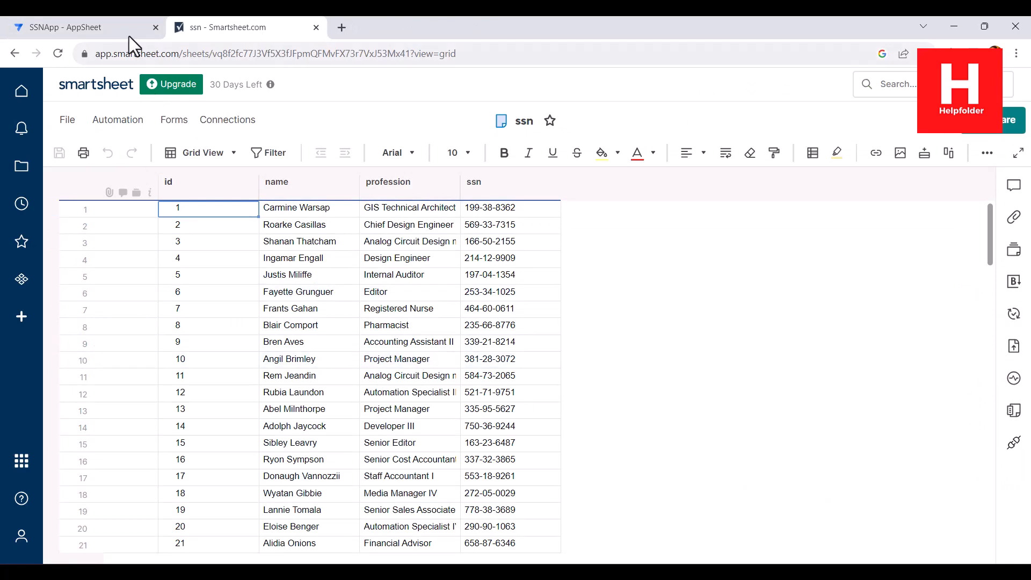
pyautogui.click(106, 25)
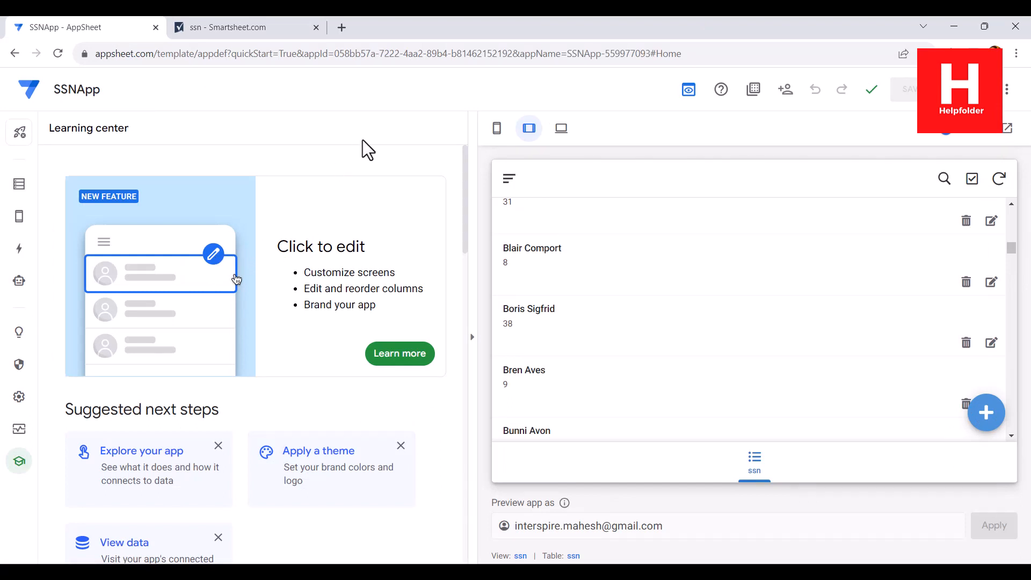
# Step: Delete the smartsheet-1 data source from the AppSheet account's sources
pyautogui.click(975, 90)
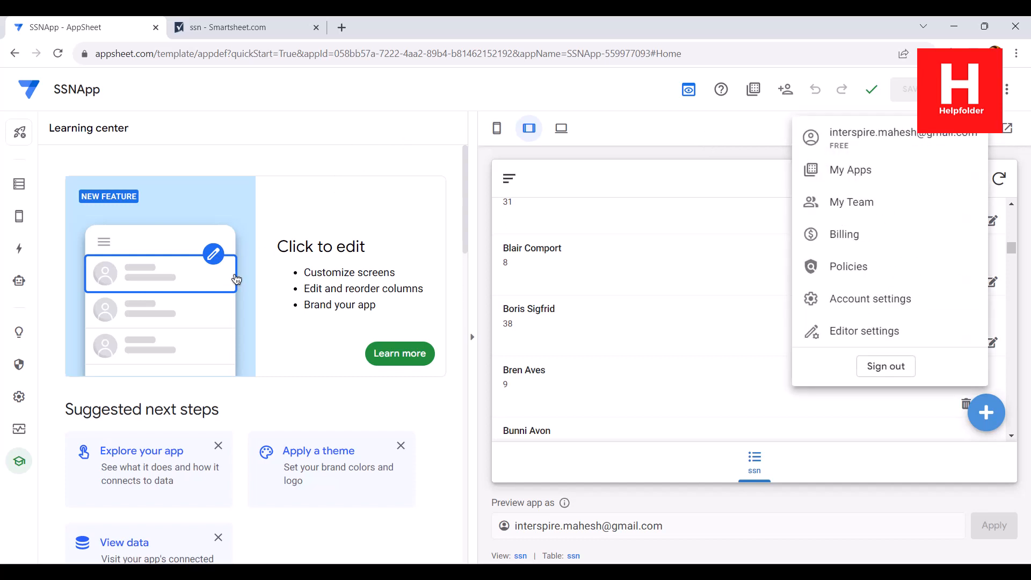
pyautogui.click(858, 301)
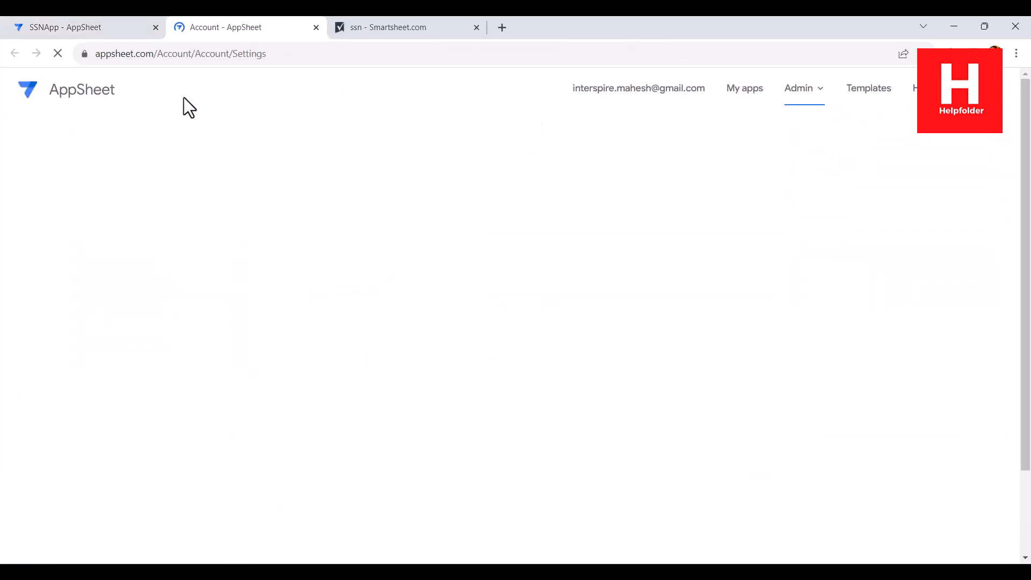
pyautogui.click(124, 220)
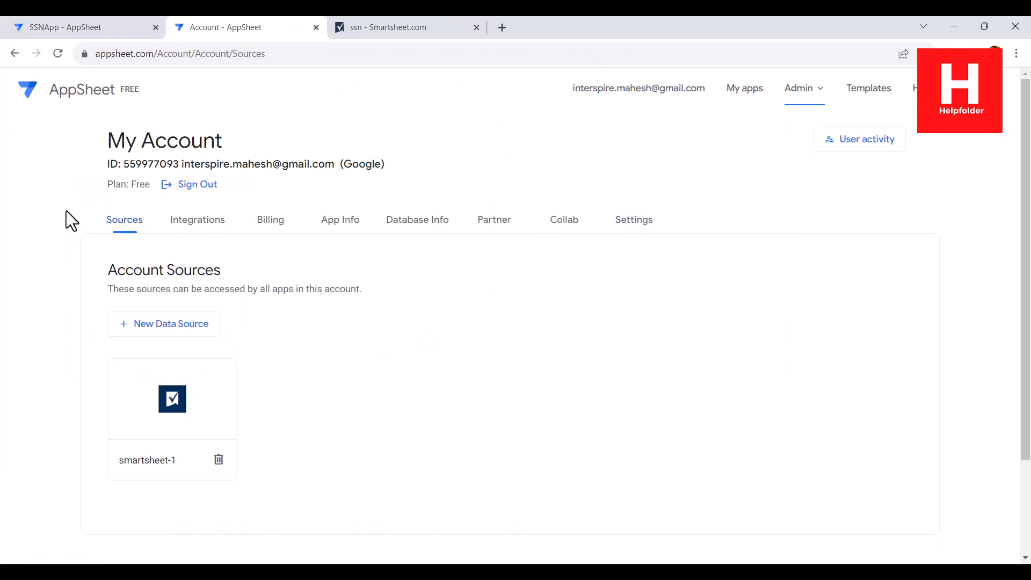
pyautogui.click(218, 460)
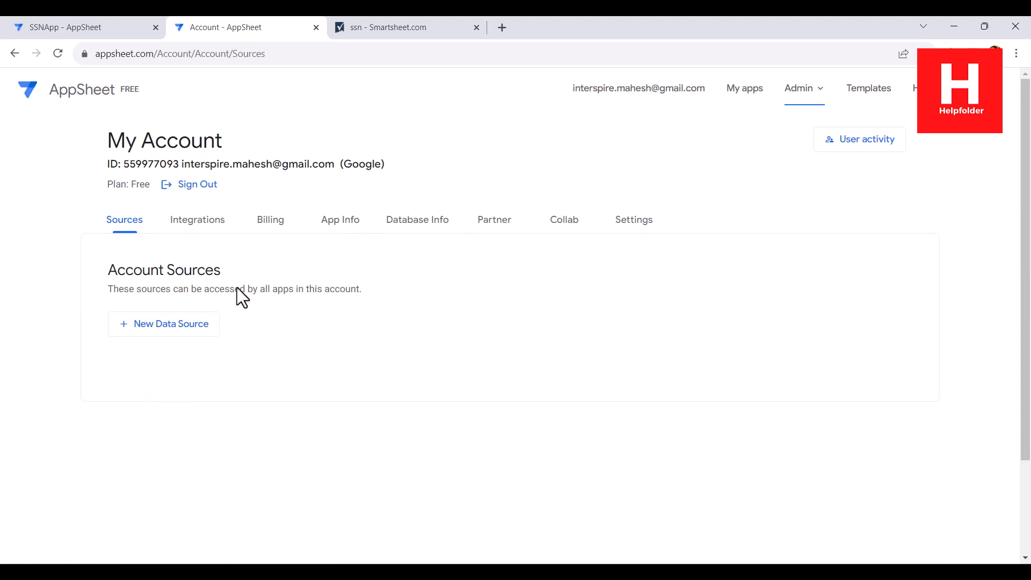
# Step: Delete SSNApp from the list of recent AppSheet apps and confirm the deletion
pyautogui.click(31, 94)
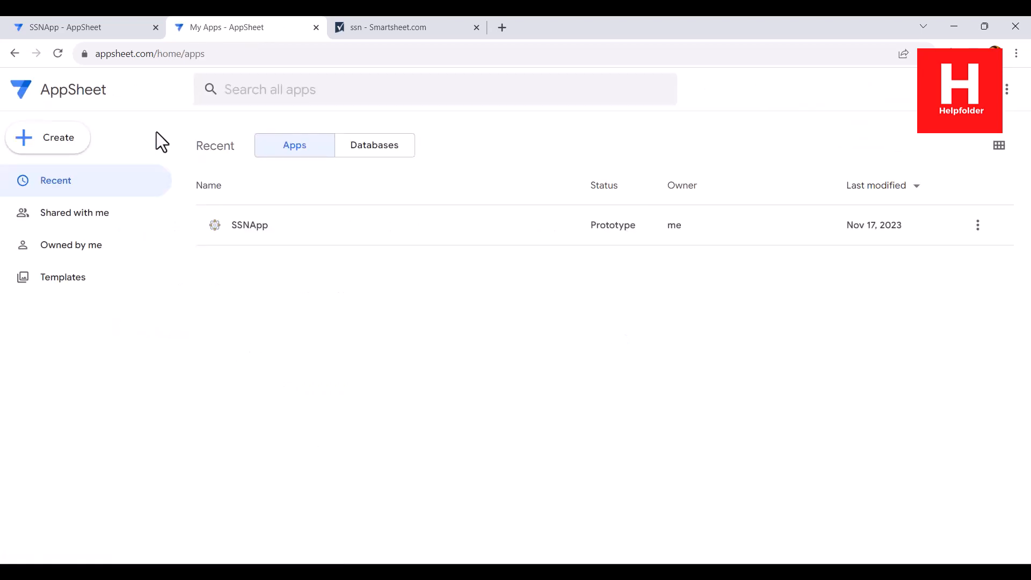
pyautogui.click(978, 226)
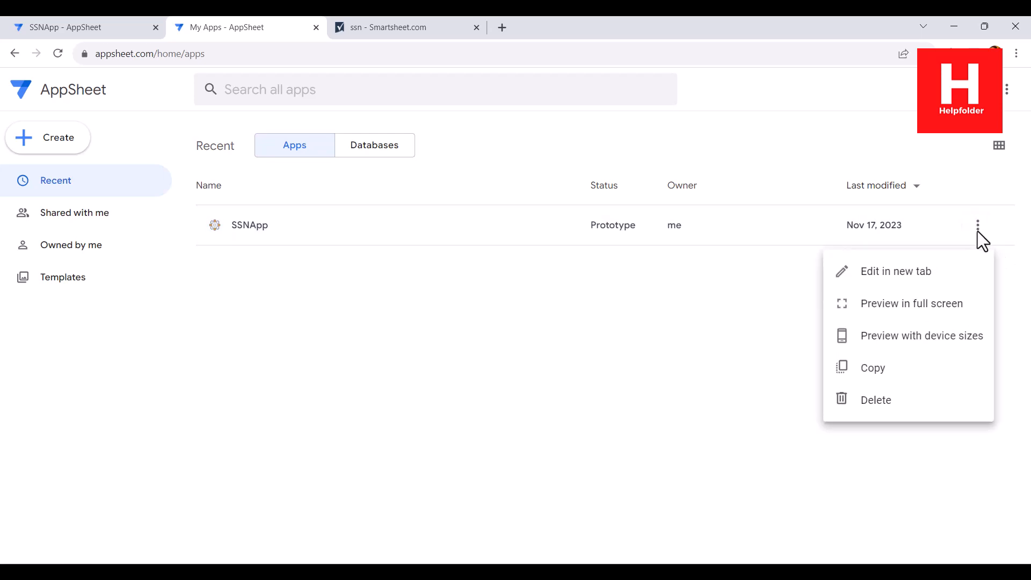
pyautogui.click(879, 404)
pyautogui.click(682, 179)
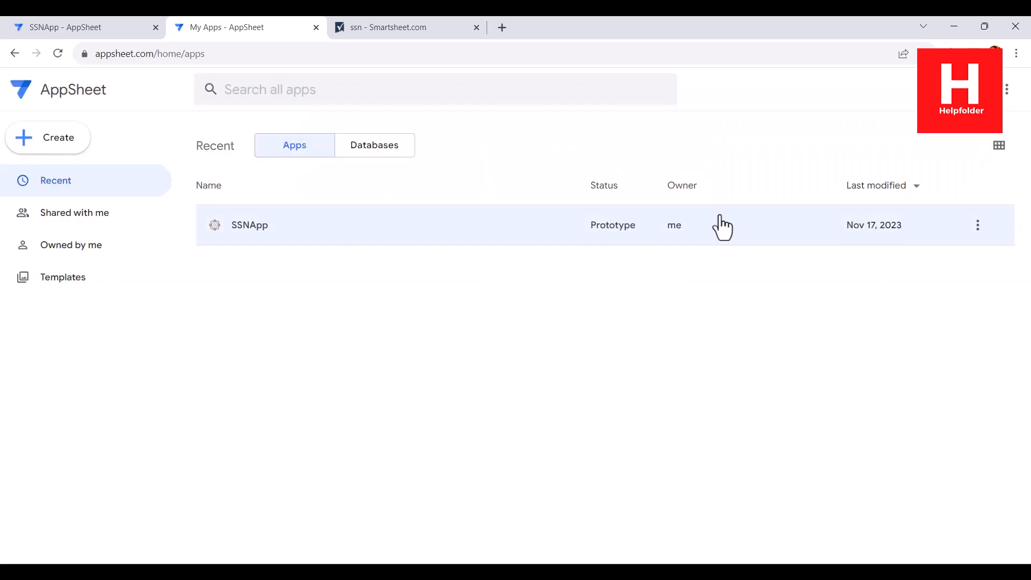